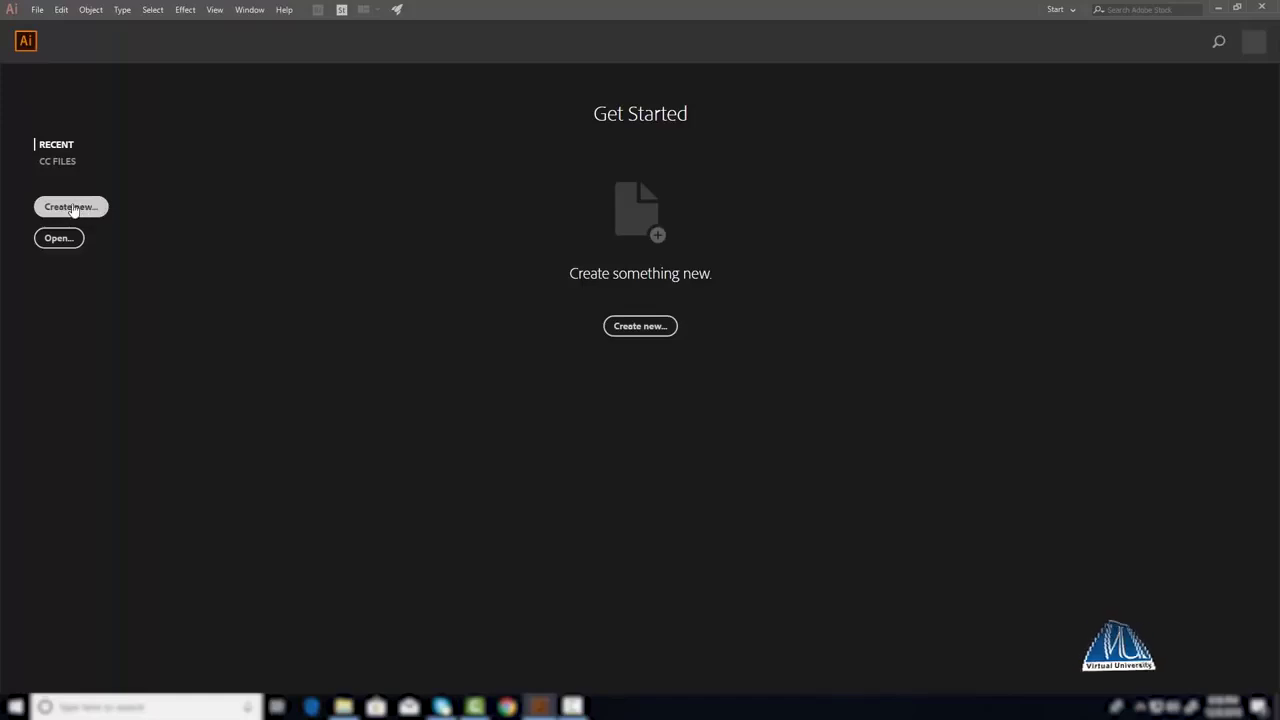
Create a new blank document from the Letter preset (8.5 × 11 in) as Untitled-1.
{"action": "left_click", "coordinate": [72, 208]}
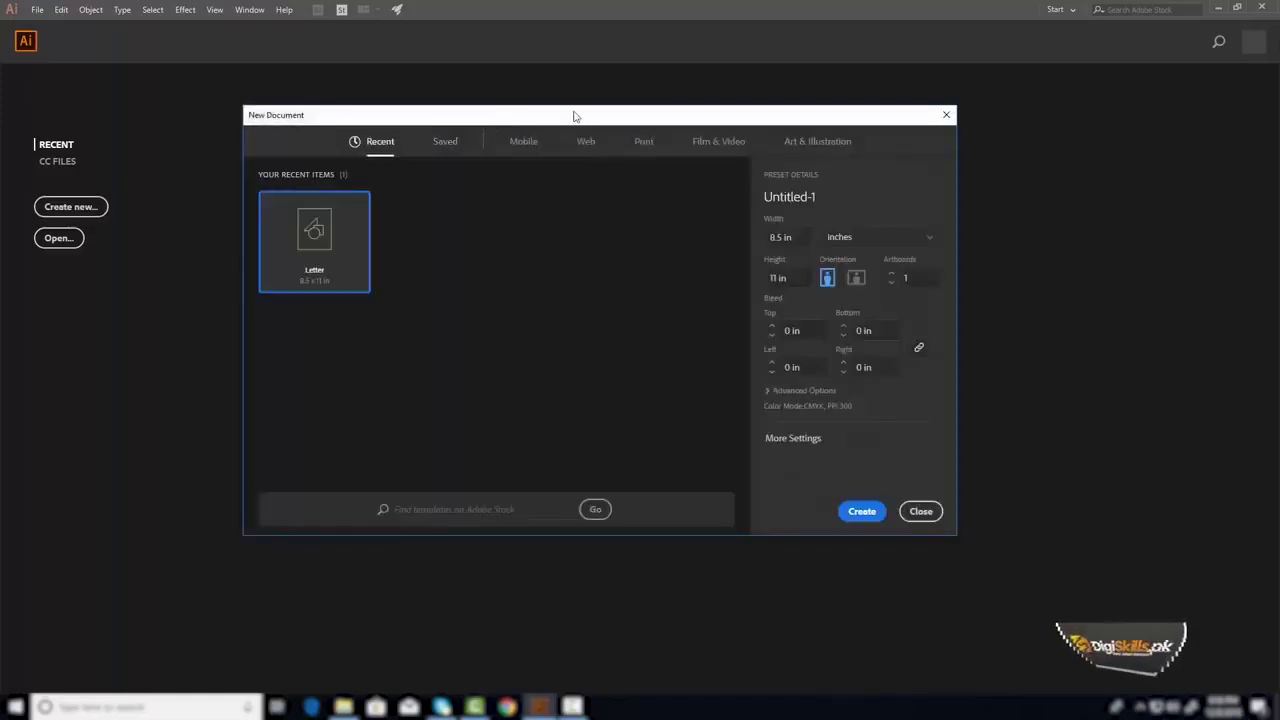
{"action": "left_click_drag", "start_coordinate": [575, 116], "coordinate": [593, 97]}
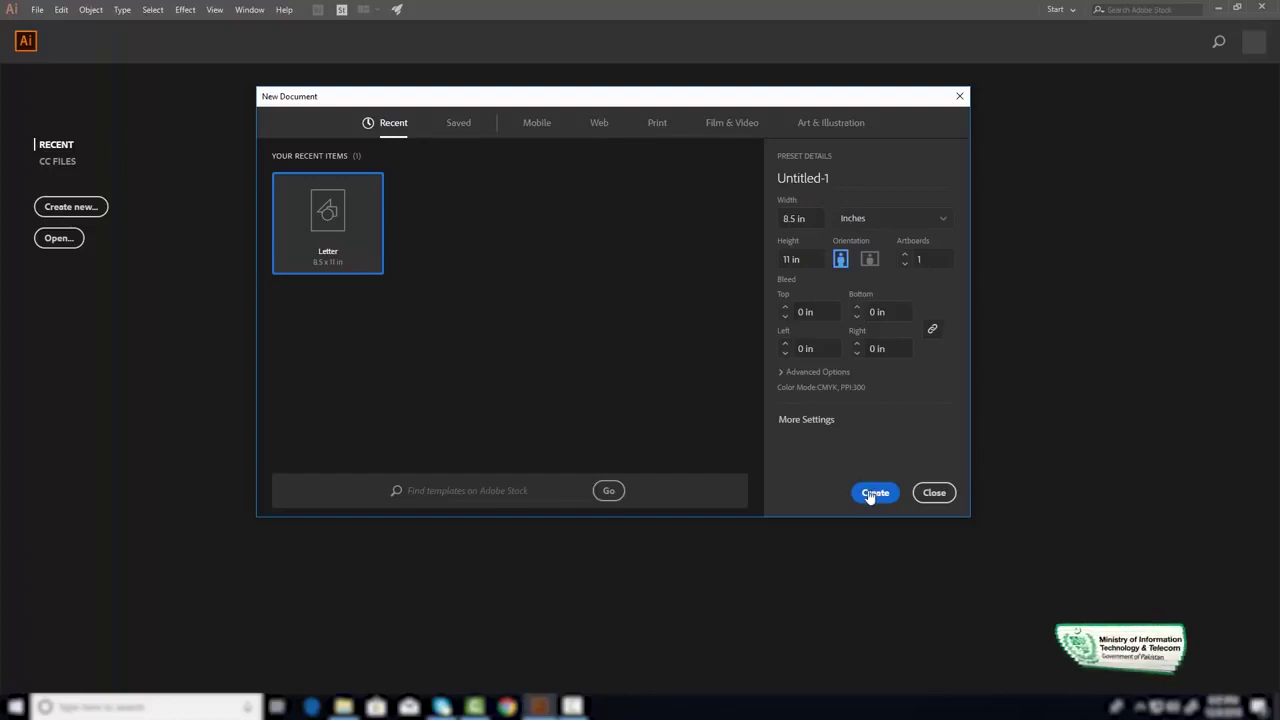
{"action": "left_click", "coordinate": [876, 493]}
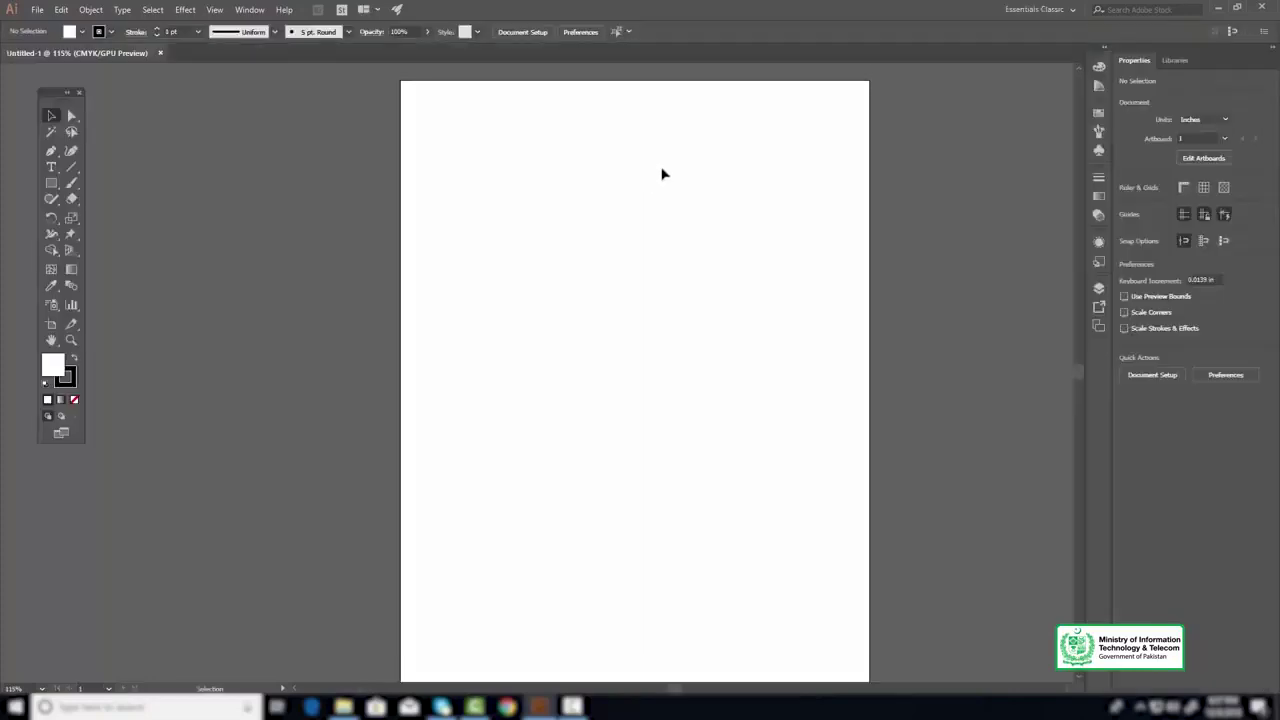
{"action": "left_click_drag", "start_coordinate": [630, 274], "coordinate": [620, 273]}
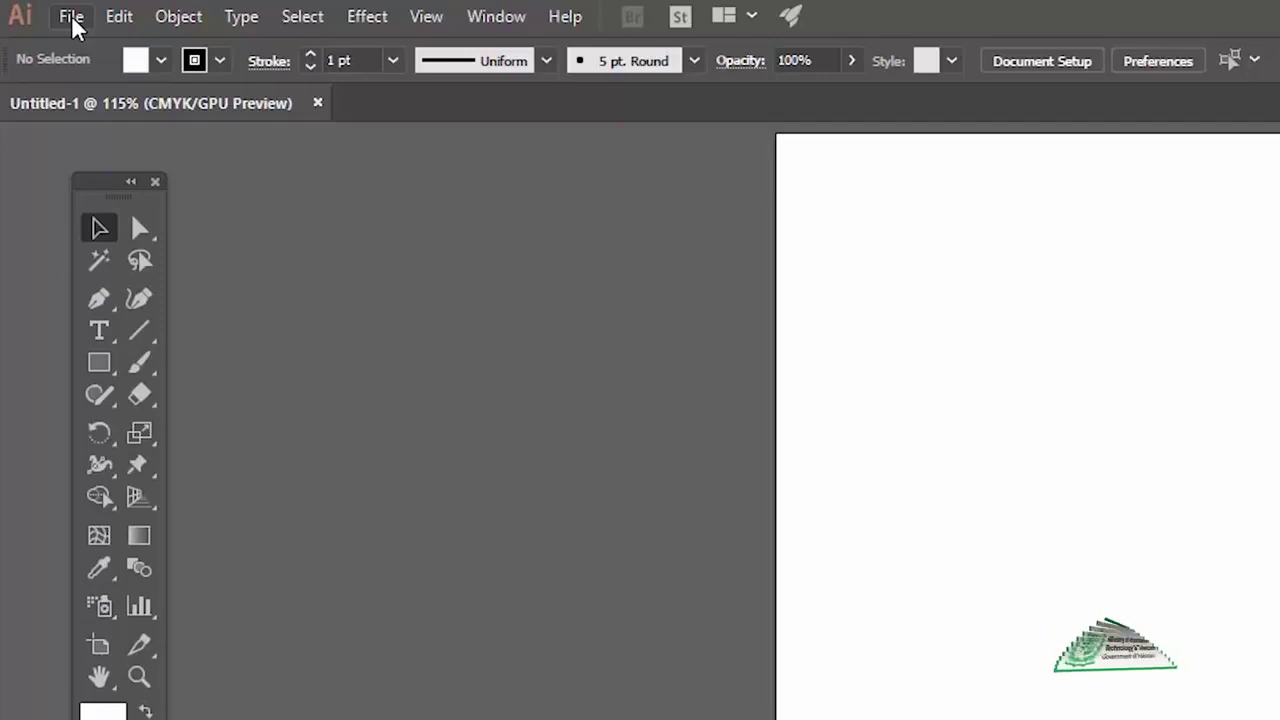
{"action": "left_click", "coordinate": [72, 18]}
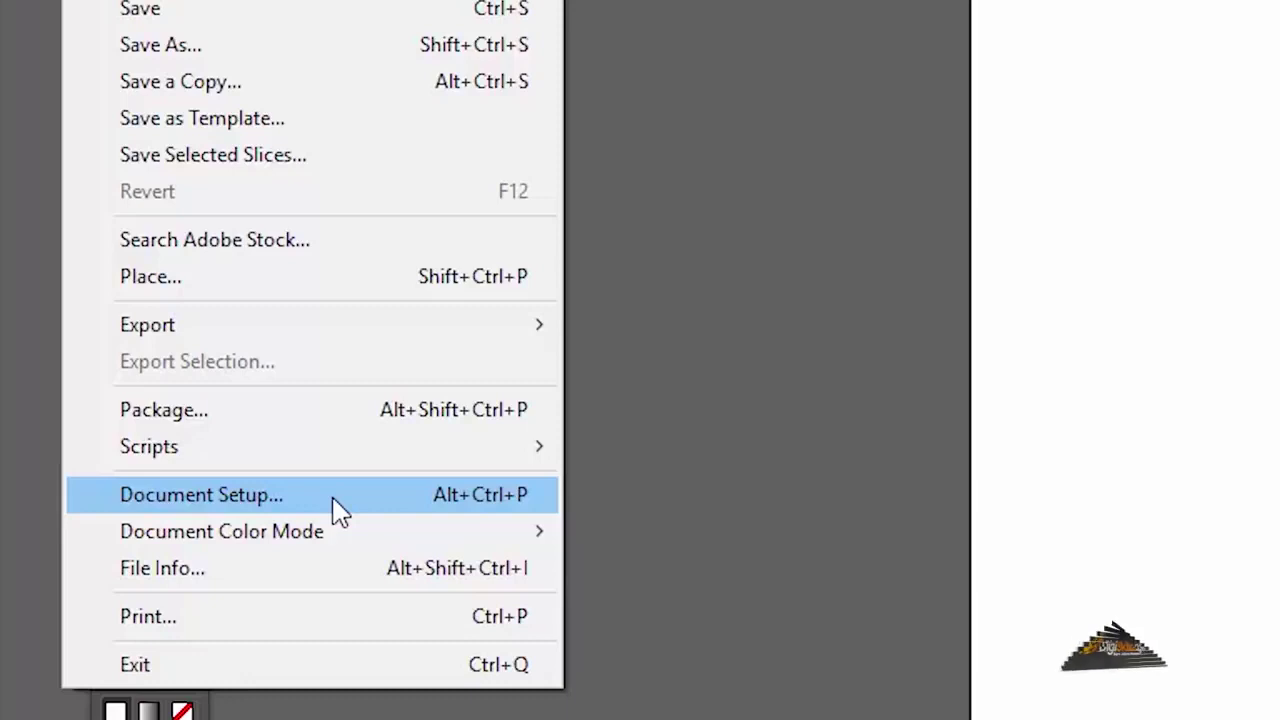
{"action": "left_click", "coordinate": [195, 502]}
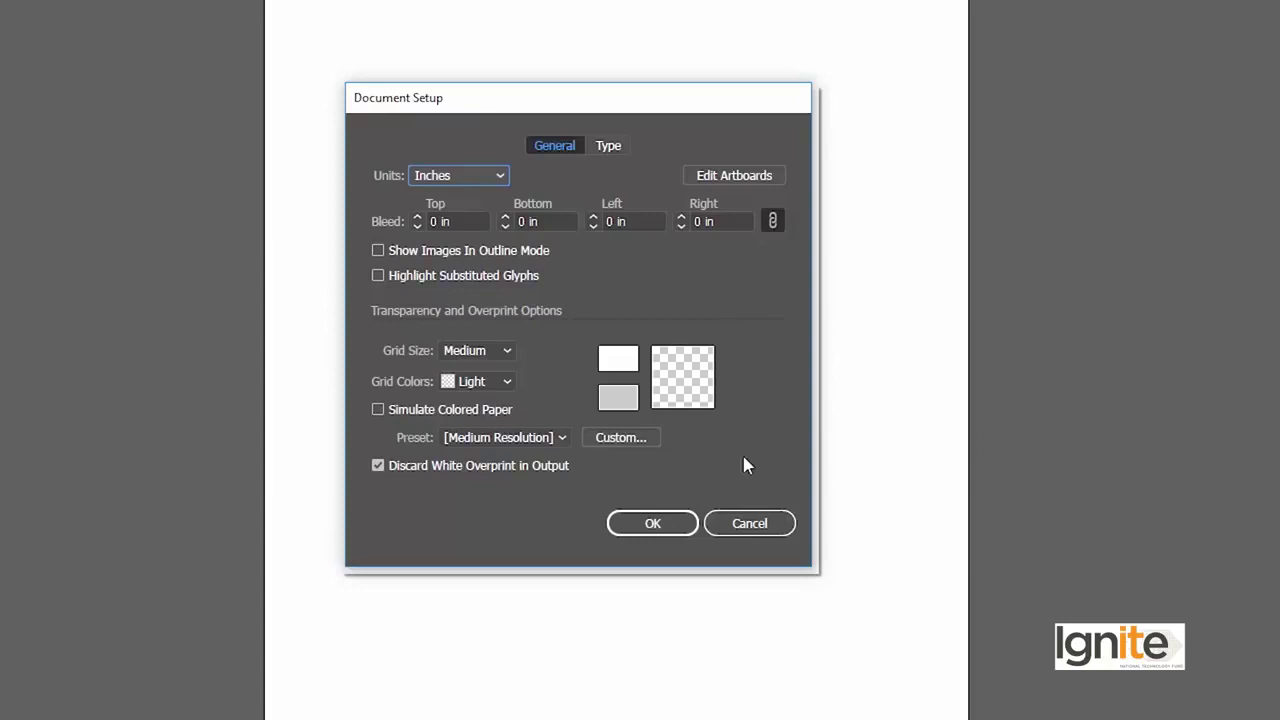
{"action": "left_click", "coordinate": [651, 525]}
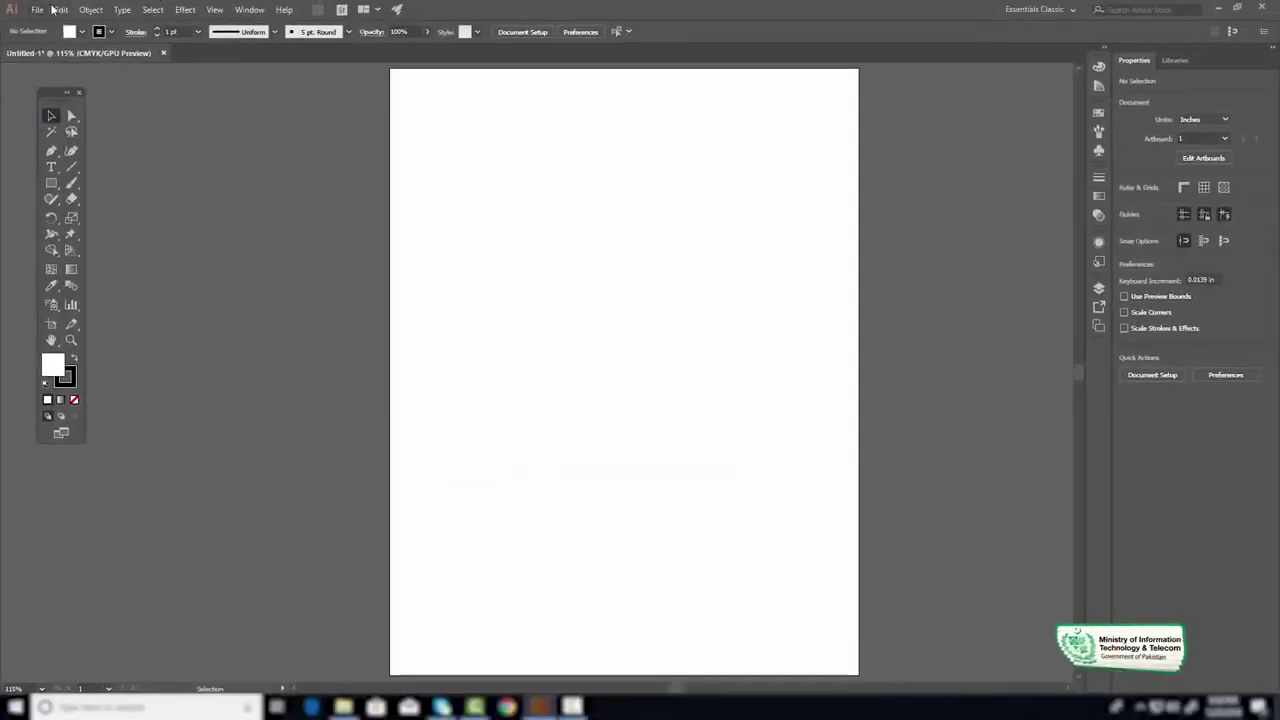
Open General Preferences and view Selection & Anchor Display, then the Type settings.
{"action": "left_click", "coordinate": [59, 9]}
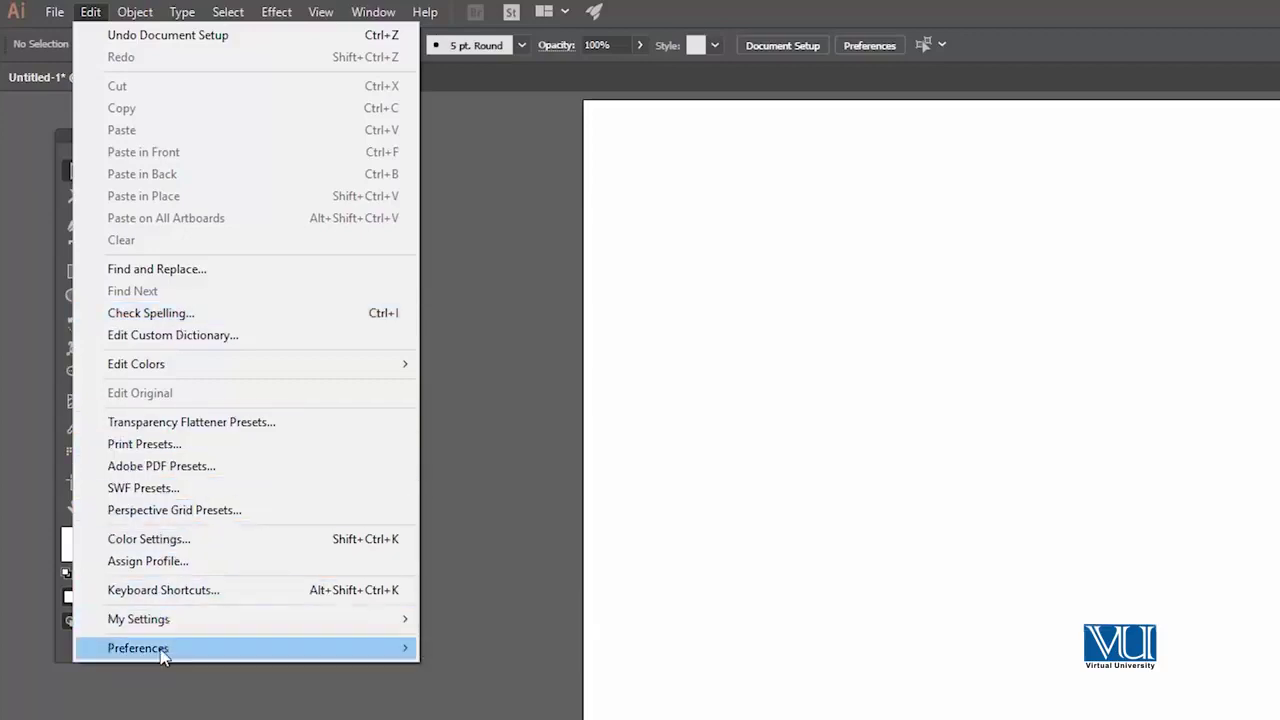
{"action": "mouse_move", "coordinate": [178, 273]}
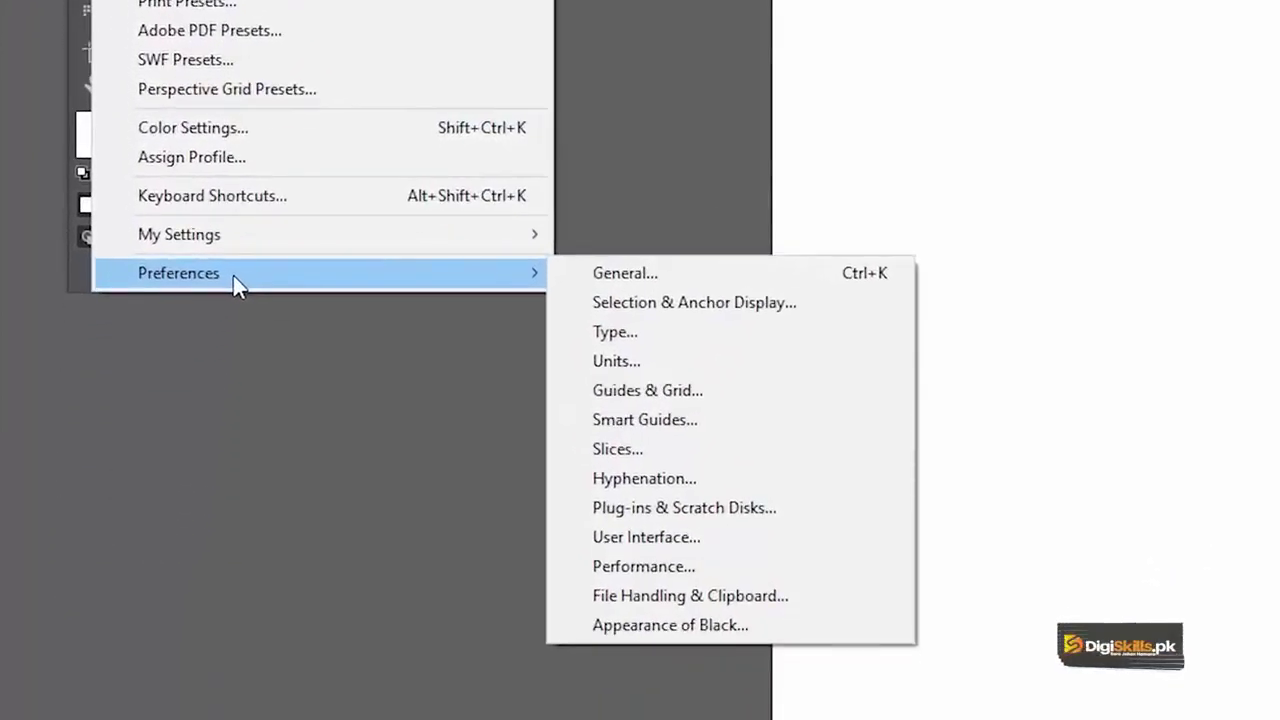
{"action": "left_click", "coordinate": [655, 275]}
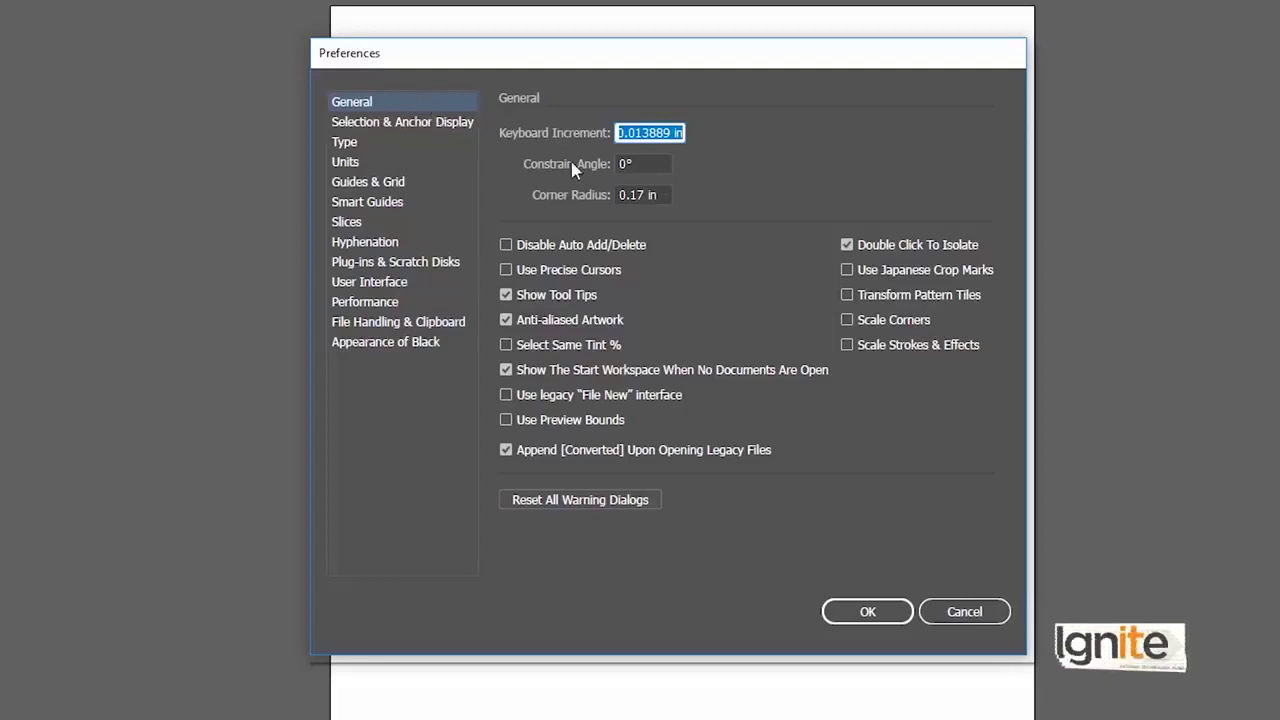
{"action": "left_click", "coordinate": [380, 124]}
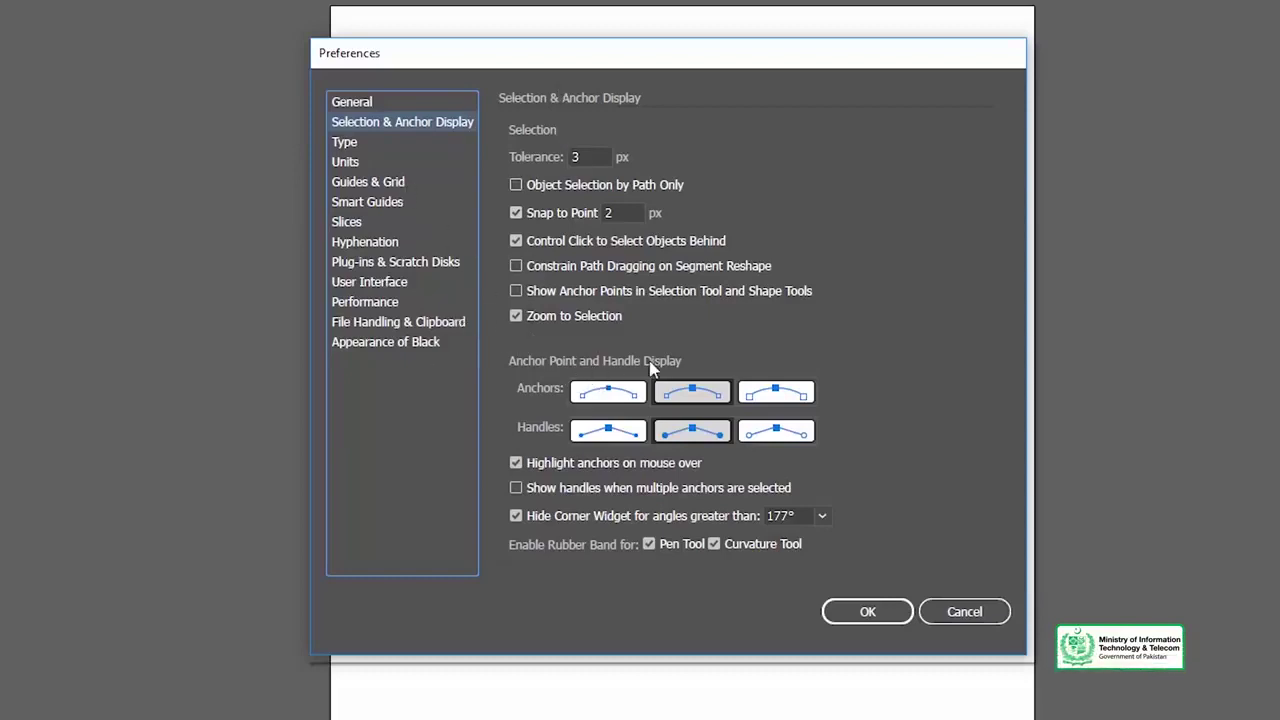
{"action": "left_click_drag", "start_coordinate": [440, 47], "coordinate": [451, 19]}
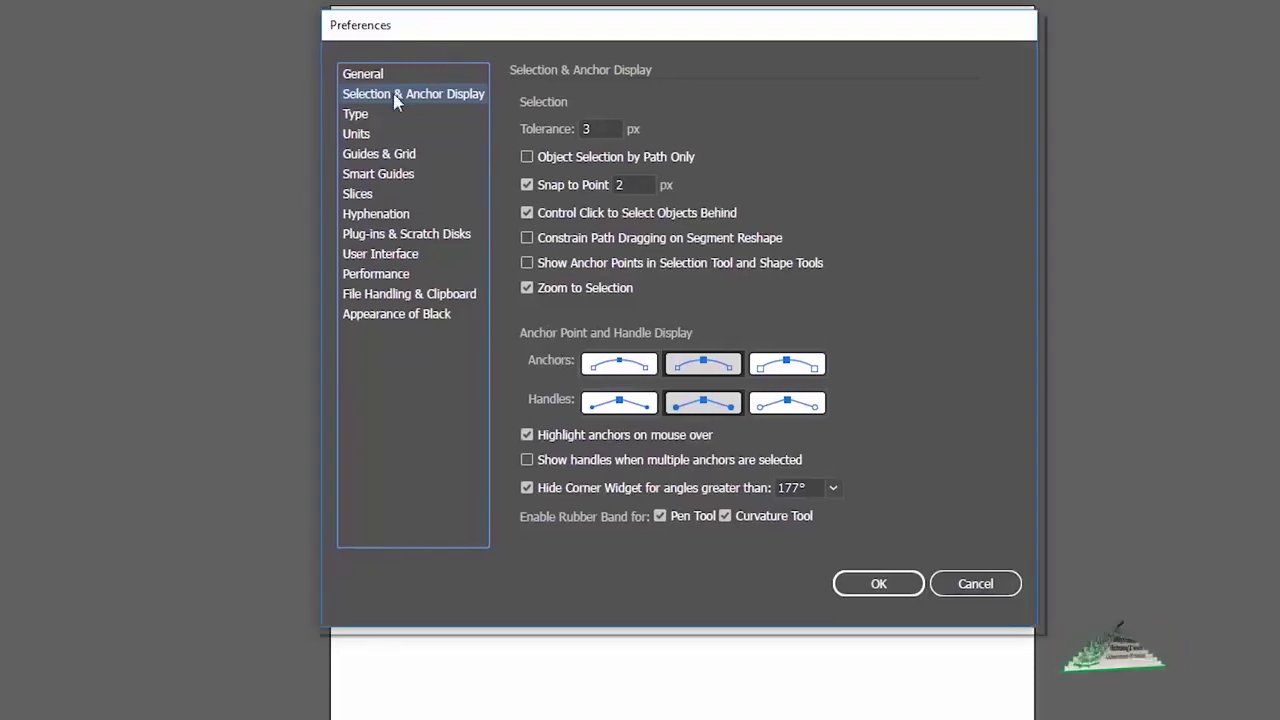
{"action": "left_click", "coordinate": [383, 116]}
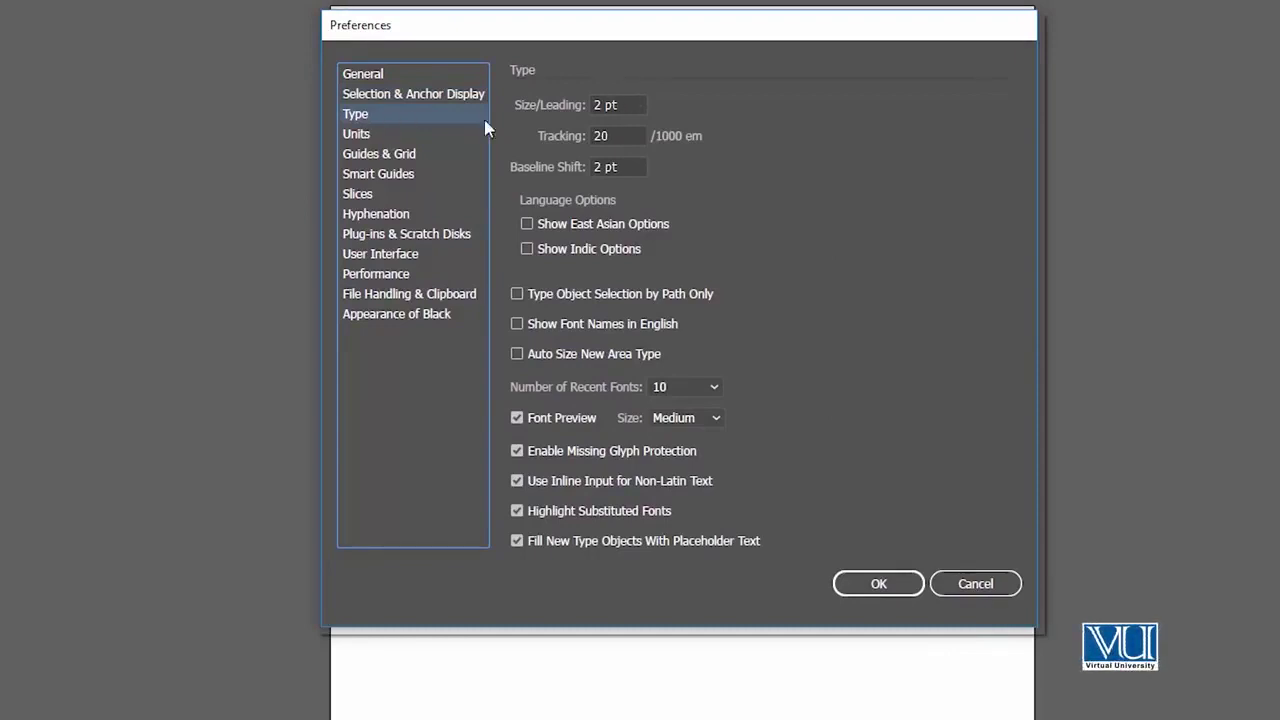
Check Units preferences (General left at Inches), then view Guides & Grid and User Interface.
{"action": "left_click", "coordinate": [377, 134]}
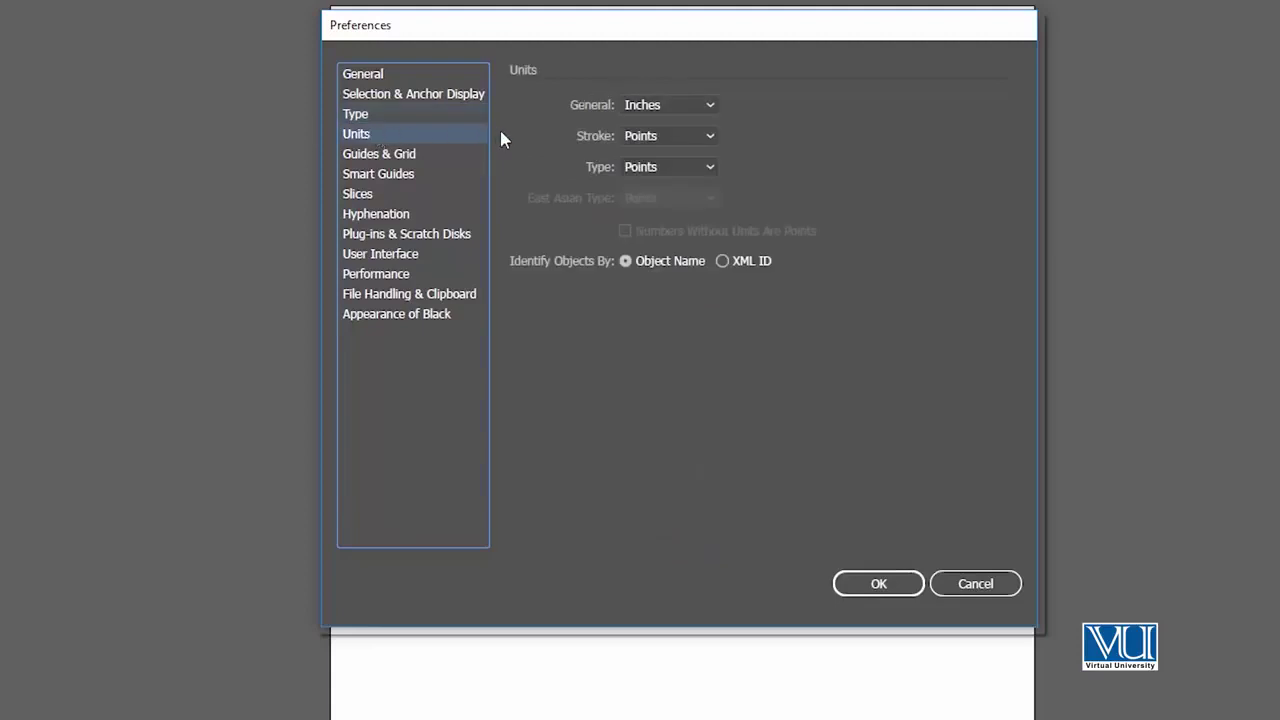
{"action": "left_click", "coordinate": [667, 105]}
{"action": "left_click", "coordinate": [667, 105]}
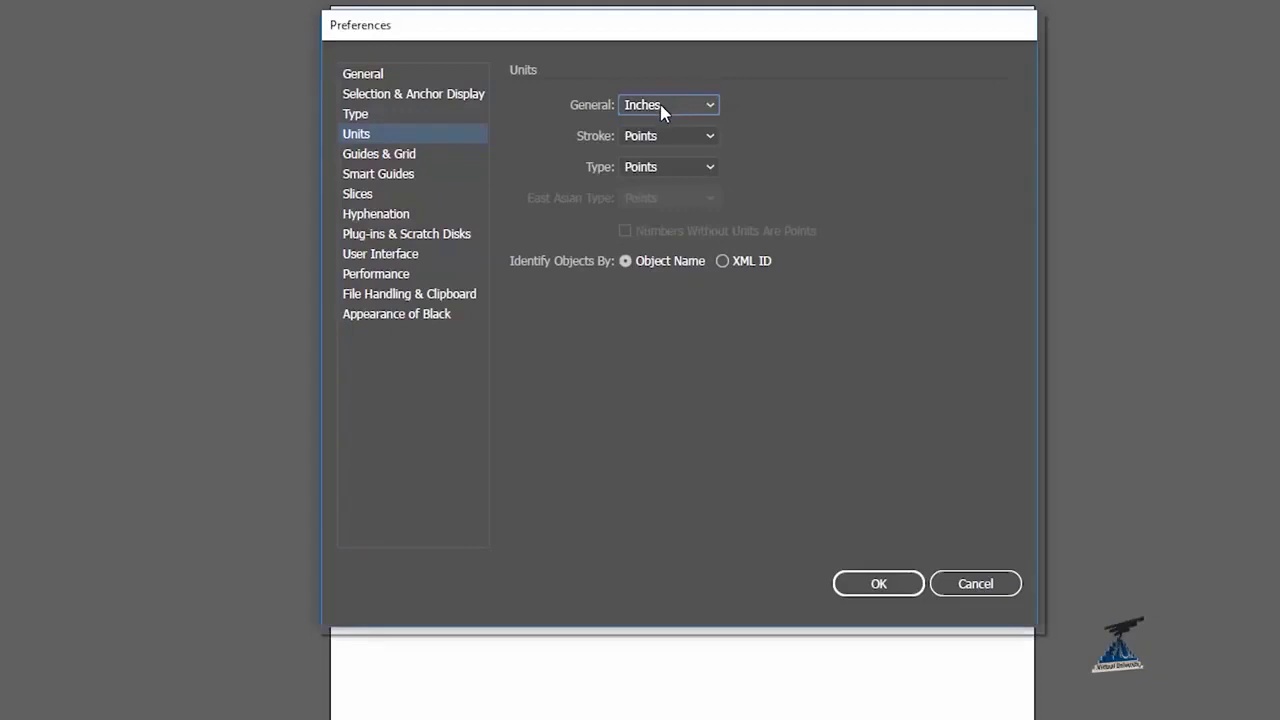
{"action": "left_click", "coordinate": [388, 156]}
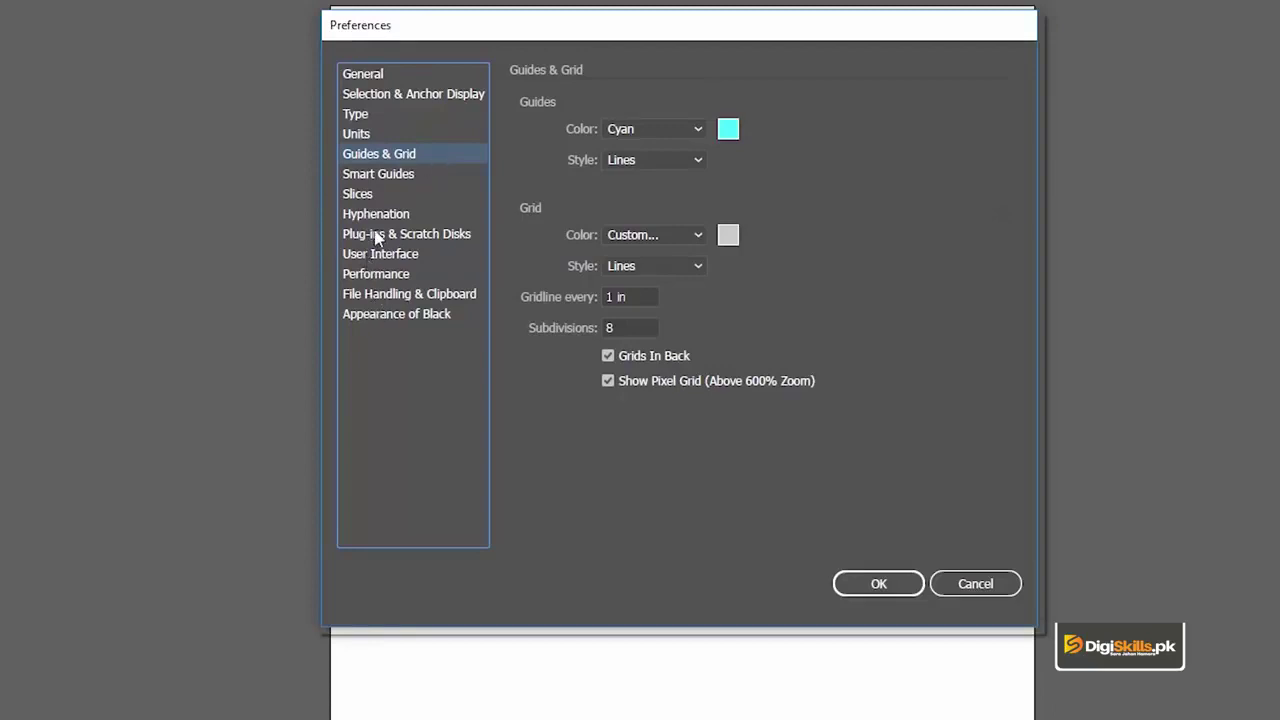
{"action": "left_click", "coordinate": [392, 255]}
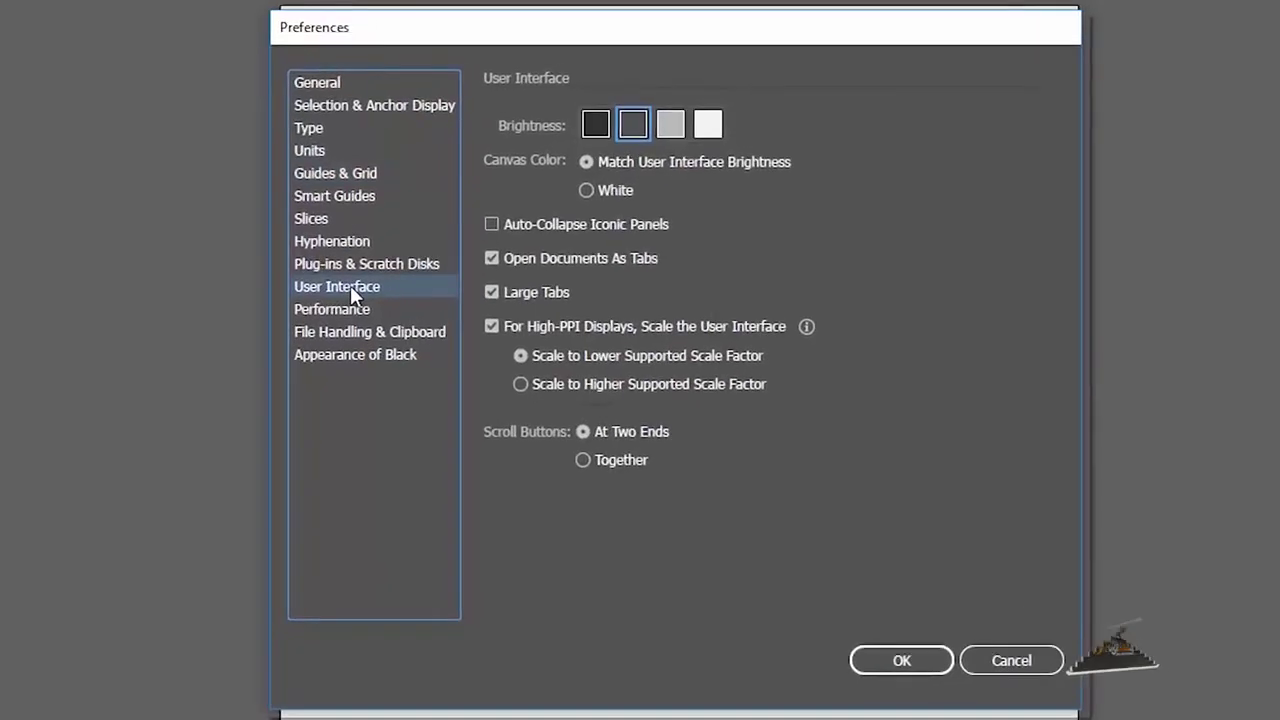
Preview the dark, medium-dark, medium-light and light brightness levels, then cancel without saving.
{"action": "left_click", "coordinate": [596, 124]}
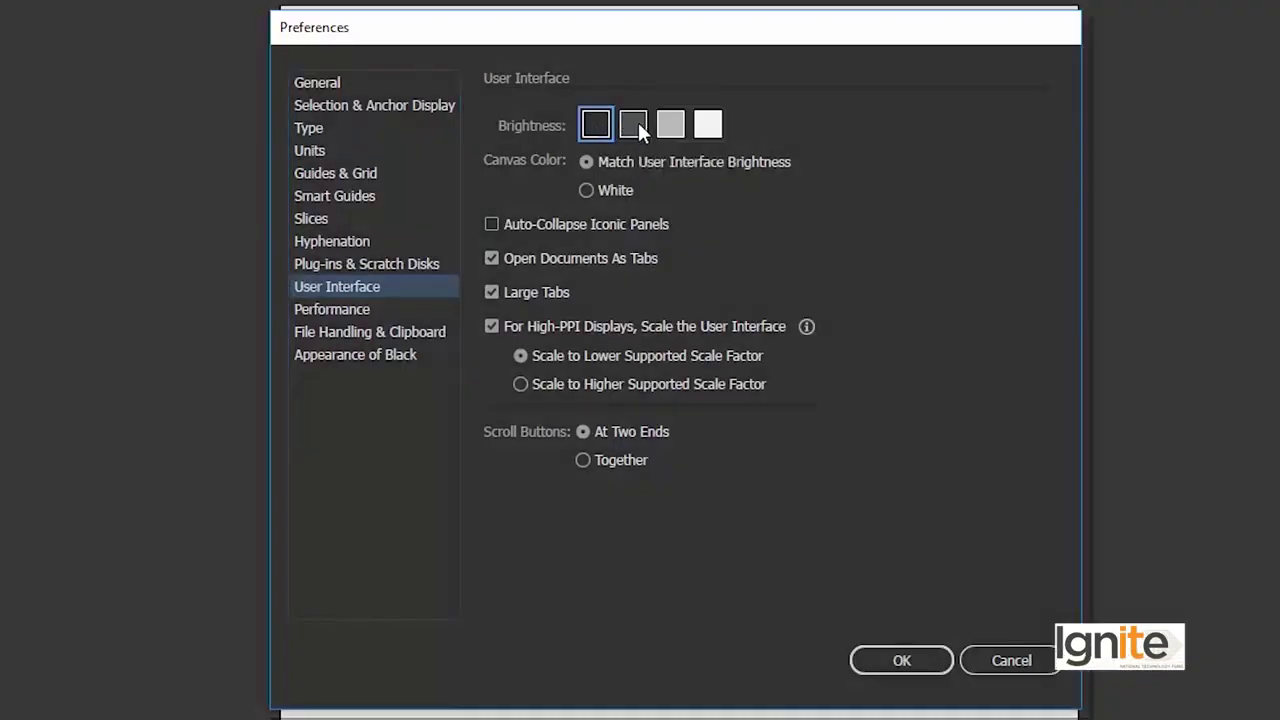
{"action": "left_click", "coordinate": [634, 124]}
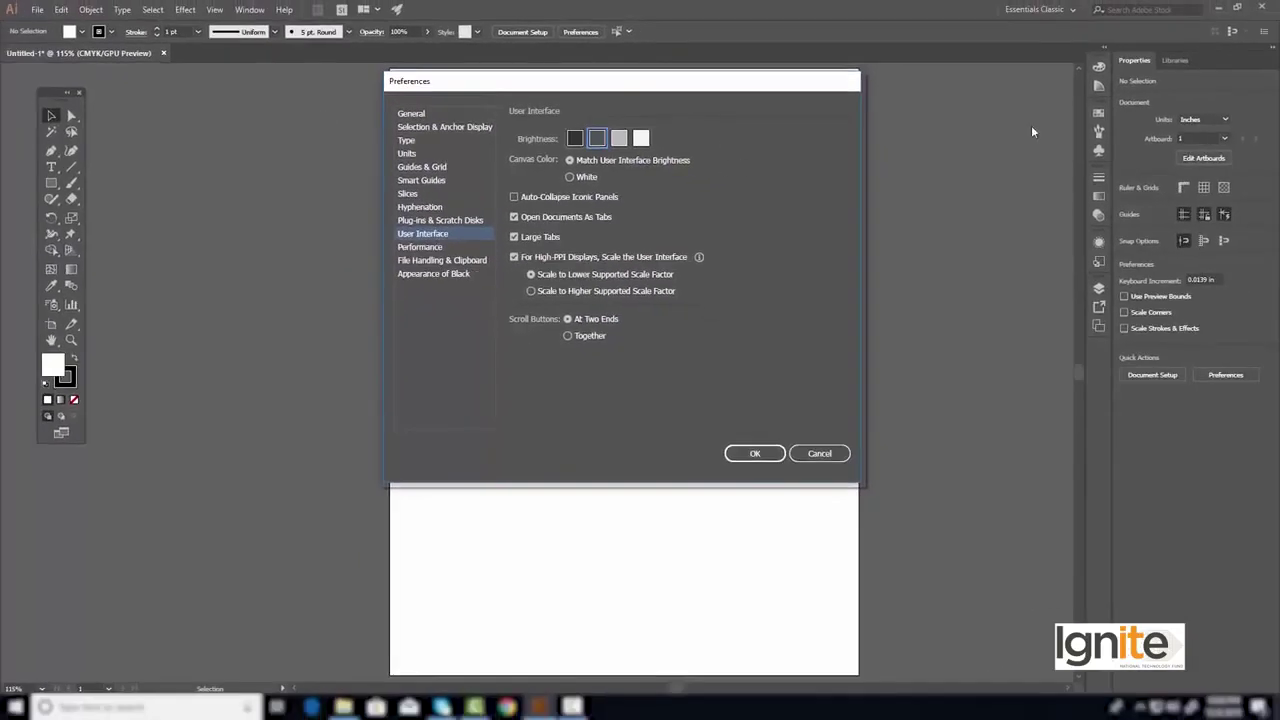
{"action": "left_click", "coordinate": [619, 139]}
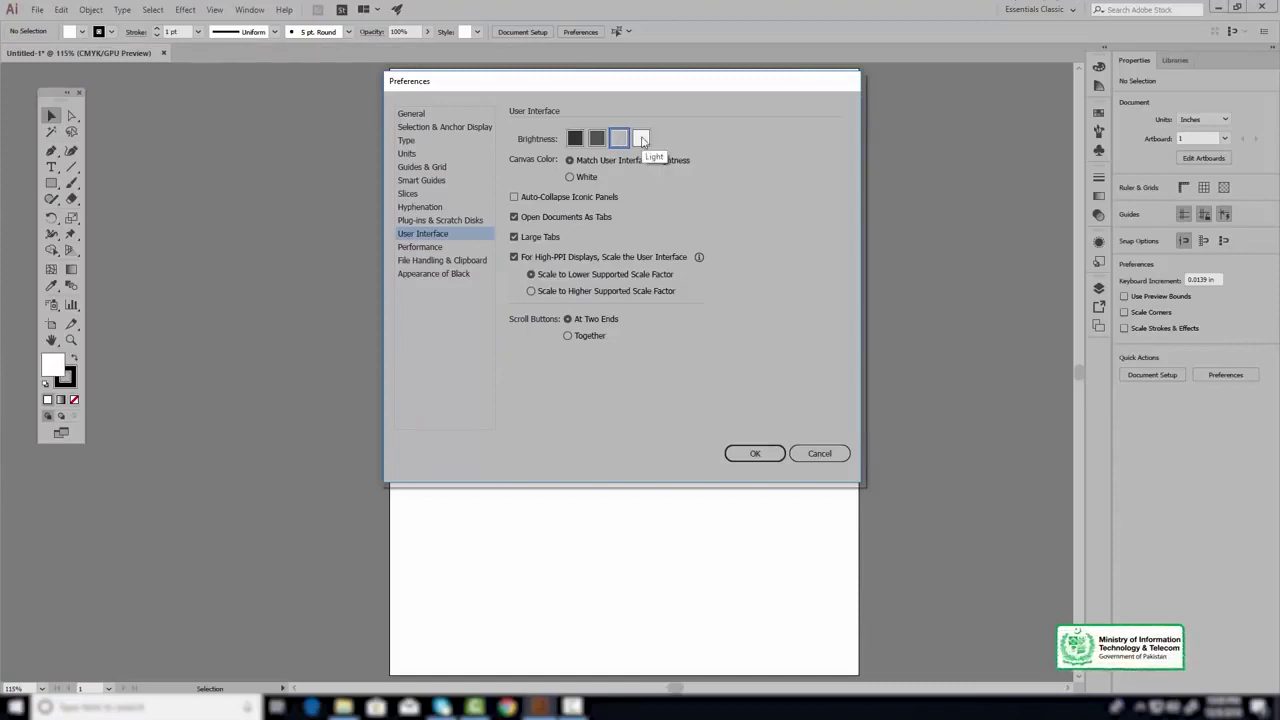
{"action": "left_click", "coordinate": [642, 139]}
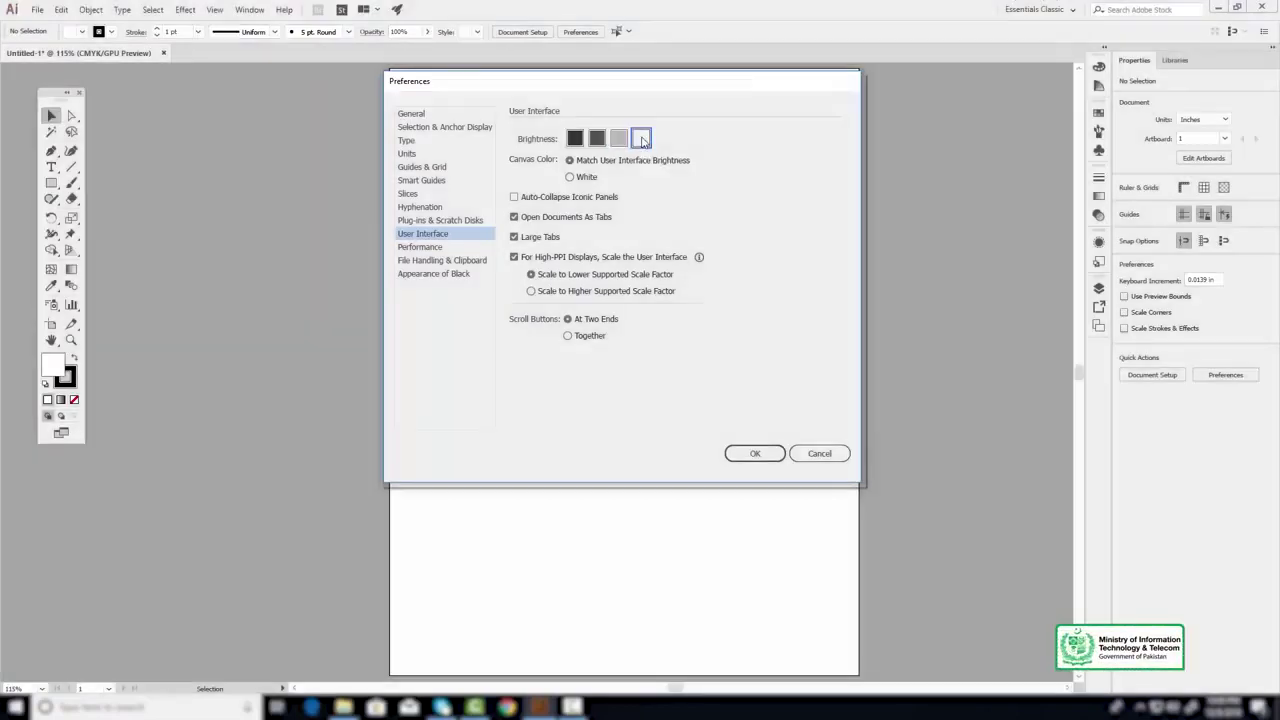
{"action": "left_click", "coordinate": [616, 140]}
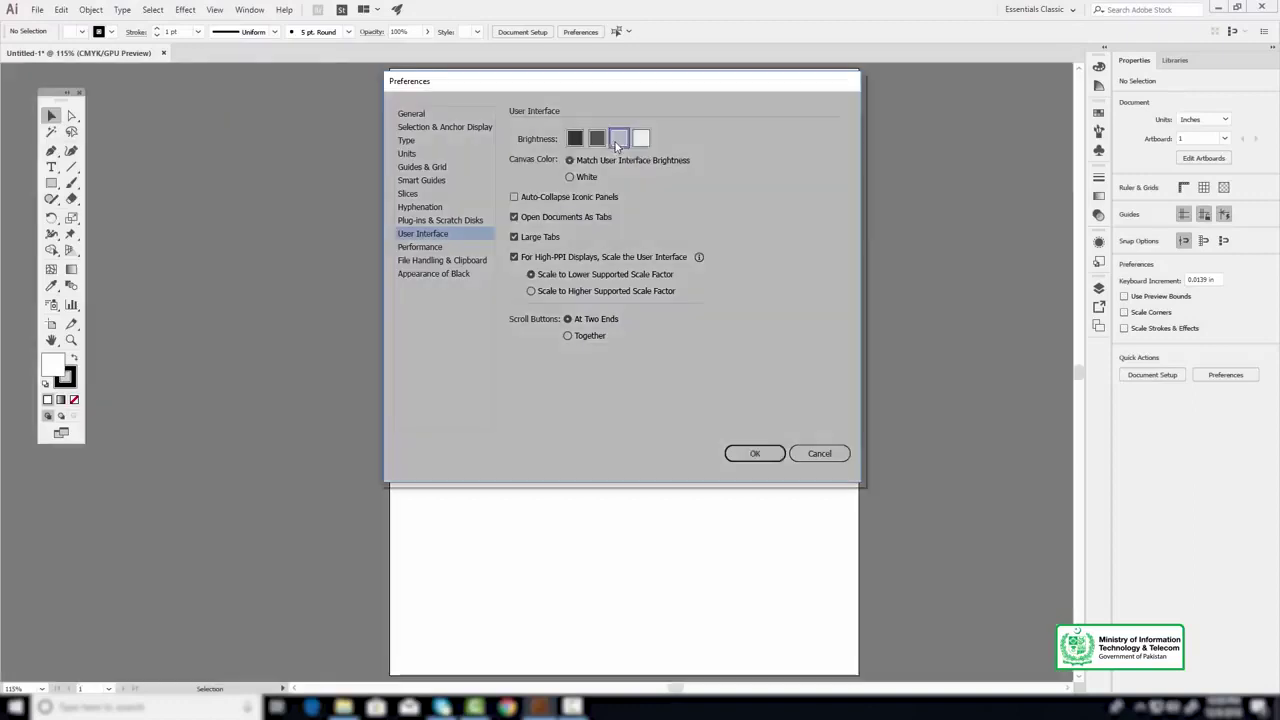
{"action": "left_click", "coordinate": [574, 139]}
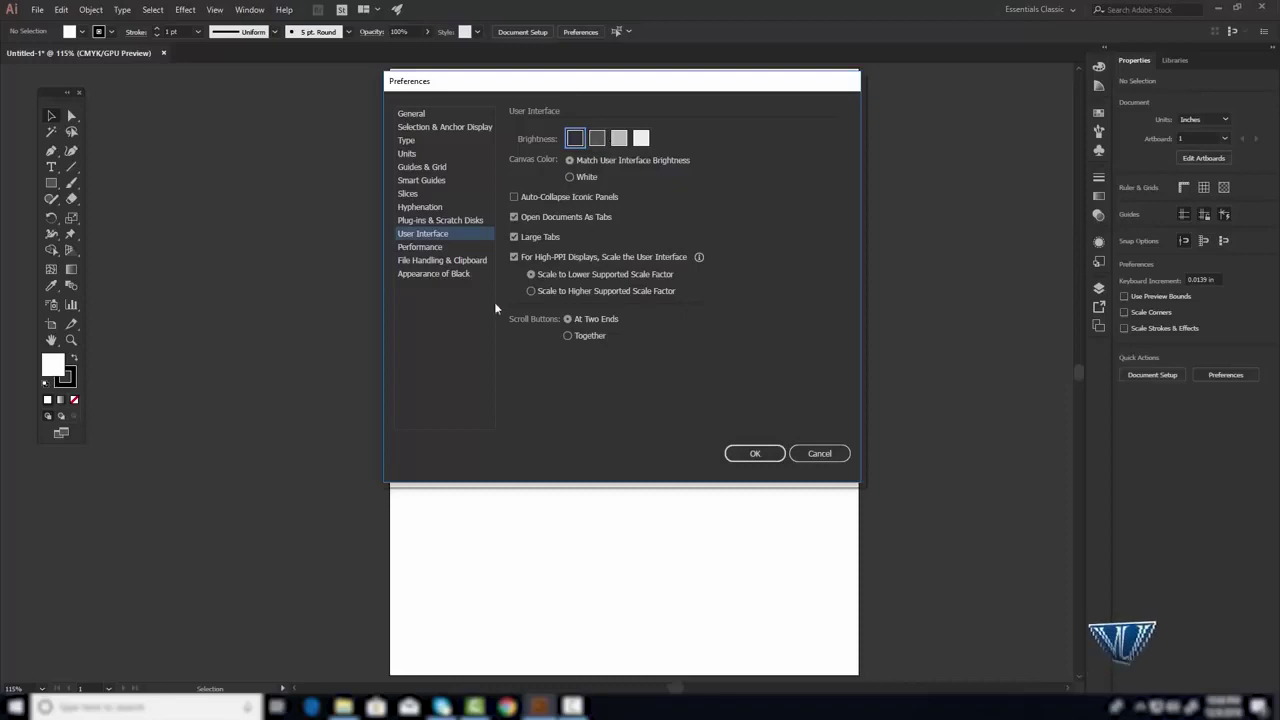
{"action": "left_click", "coordinate": [818, 454]}
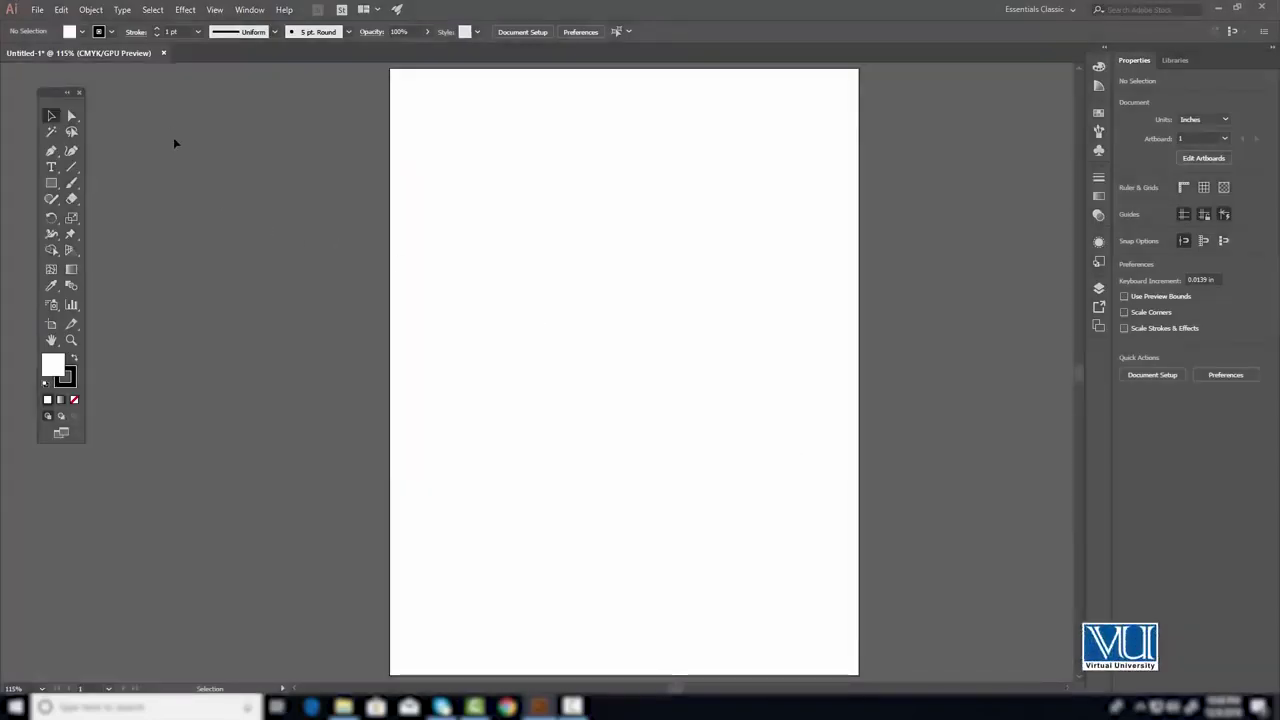
Browse the Object, Type, Select, Effect and View menus.
{"action": "left_click", "coordinate": [90, 10]}
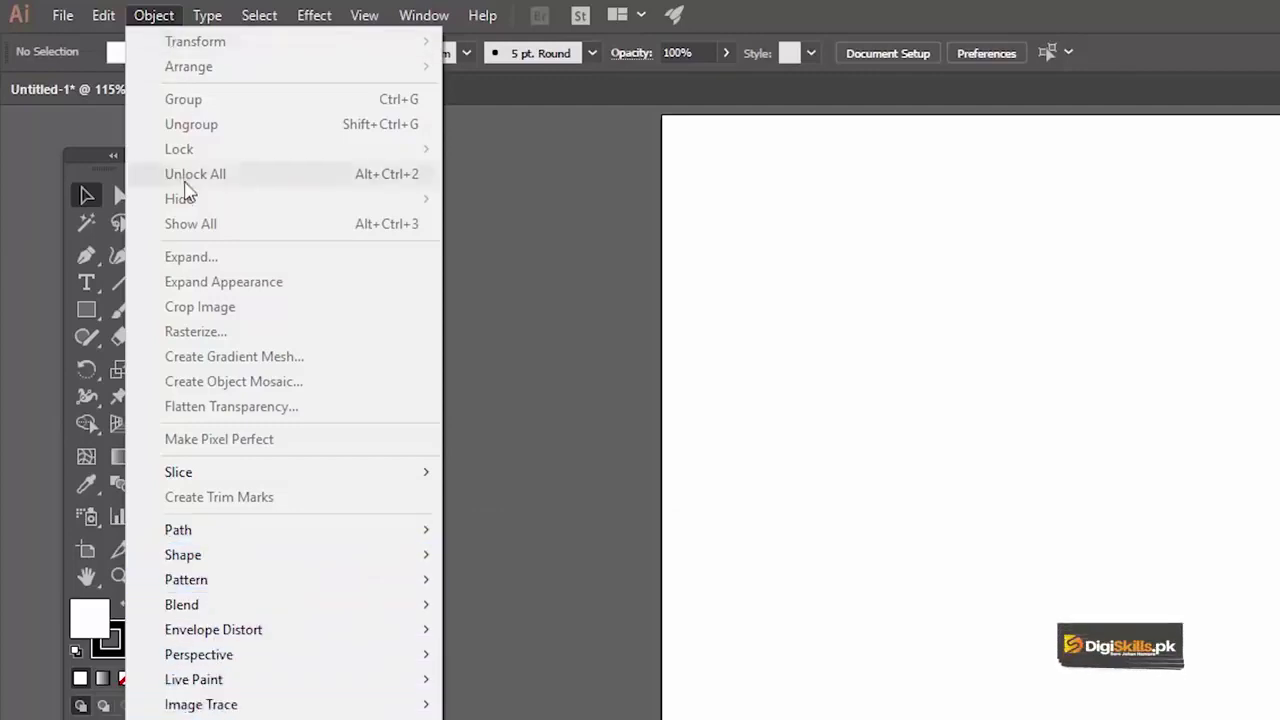
{"action": "left_click", "coordinate": [133, 20]}
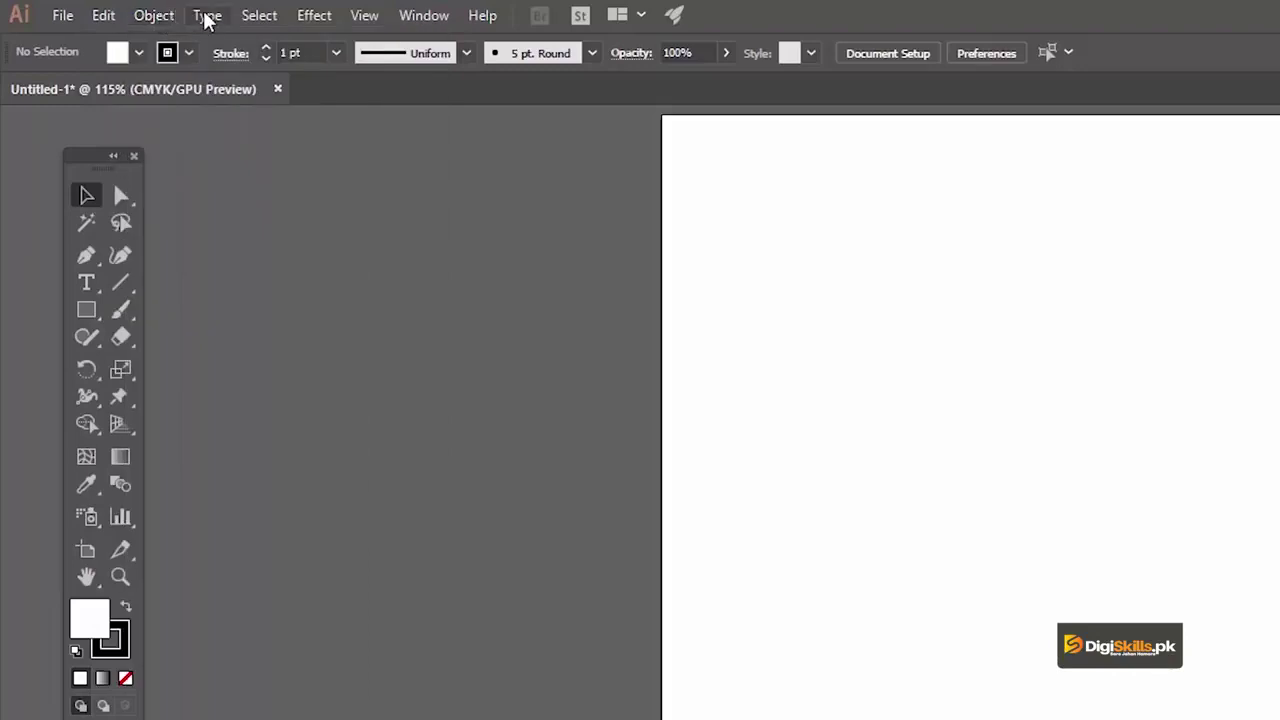
{"action": "left_click", "coordinate": [207, 17]}
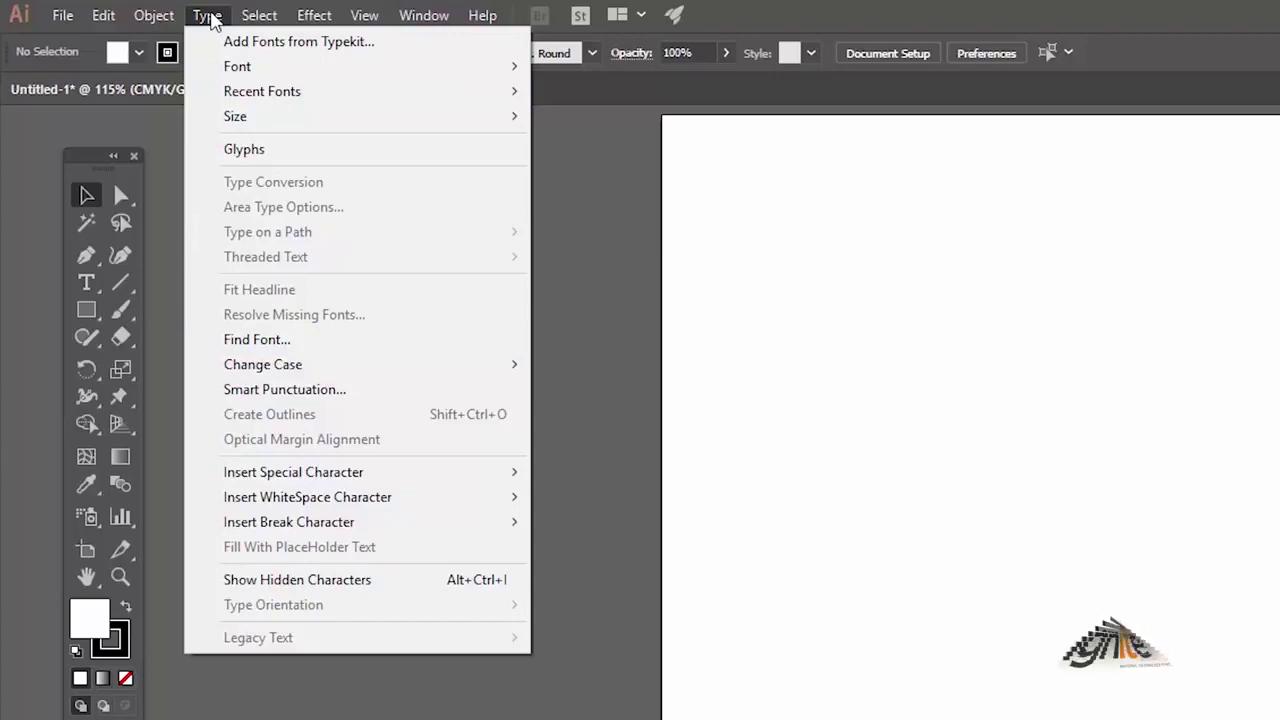
{"action": "left_click", "coordinate": [258, 18]}
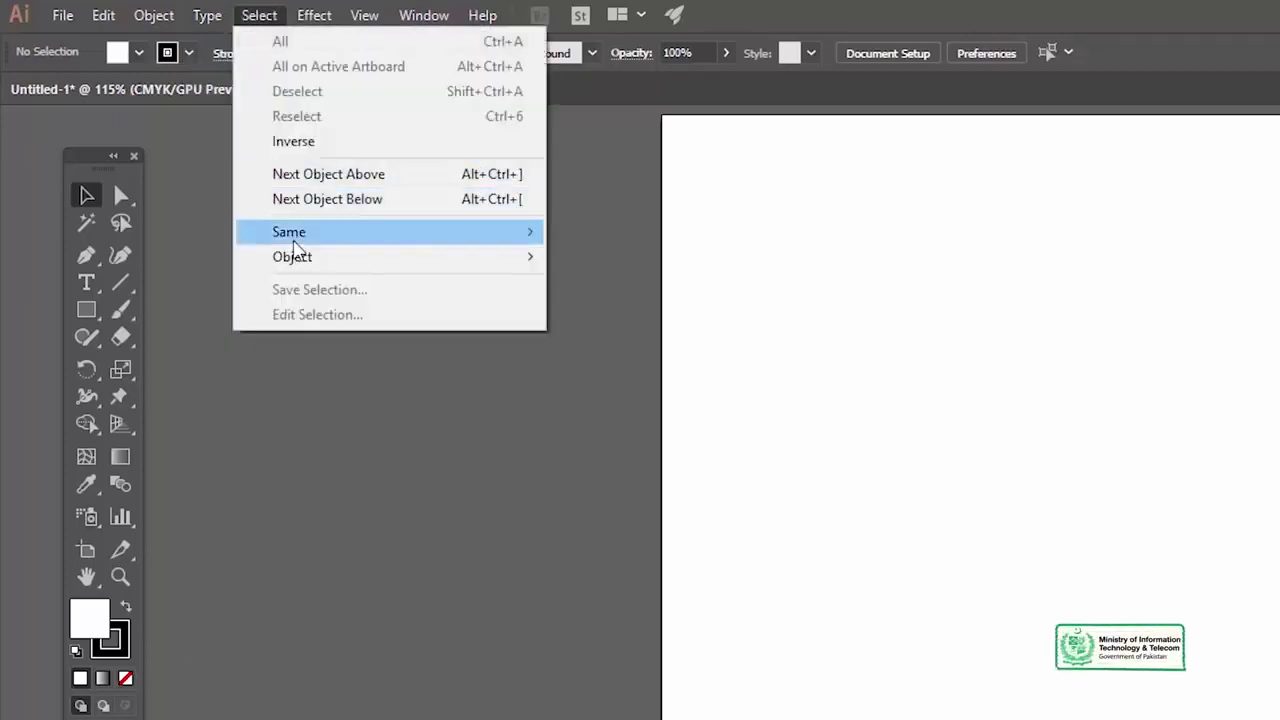
{"action": "left_click", "coordinate": [265, 15]}
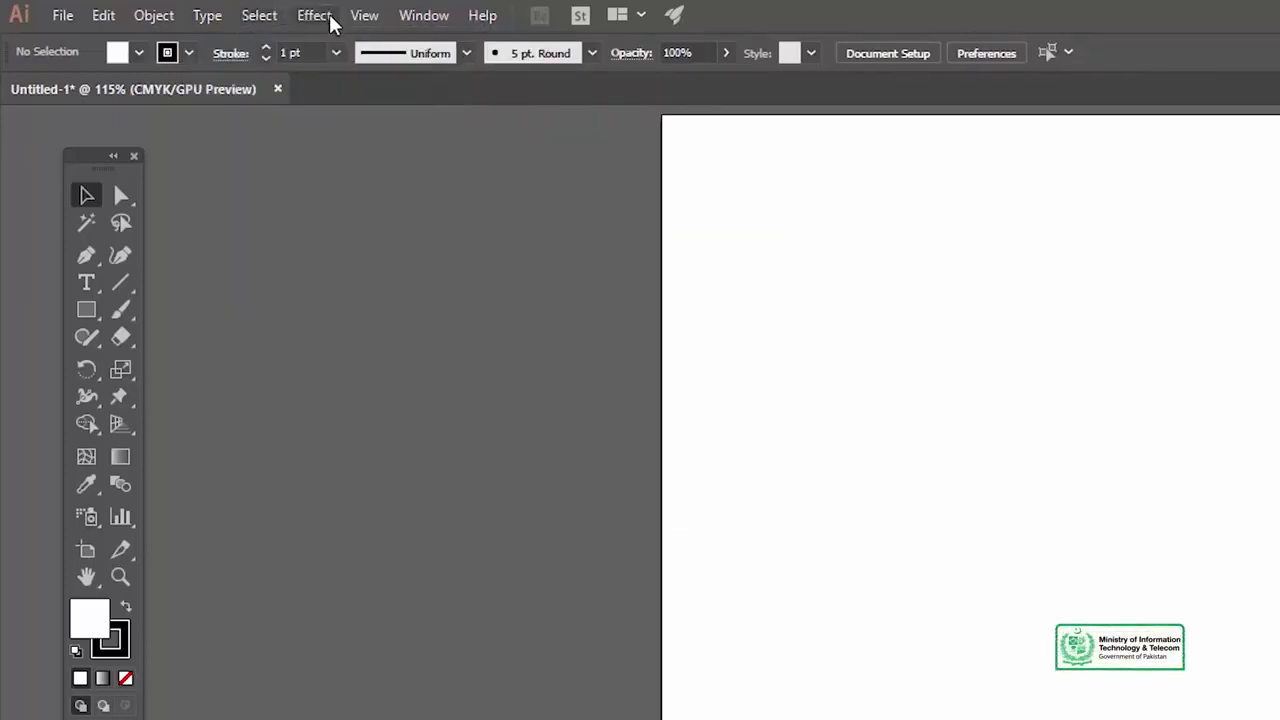
{"action": "left_click", "coordinate": [320, 18]}
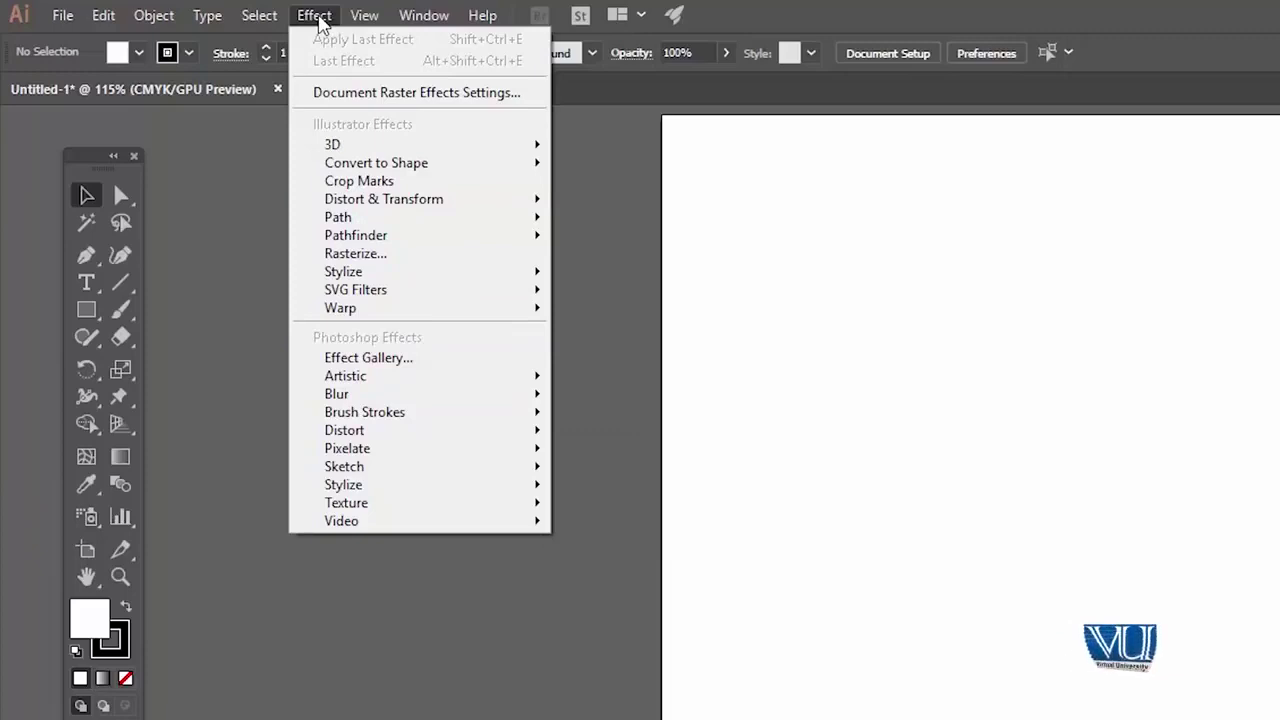
{"action": "left_click", "coordinate": [322, 18]}
{"action": "left_click", "coordinate": [366, 18]}
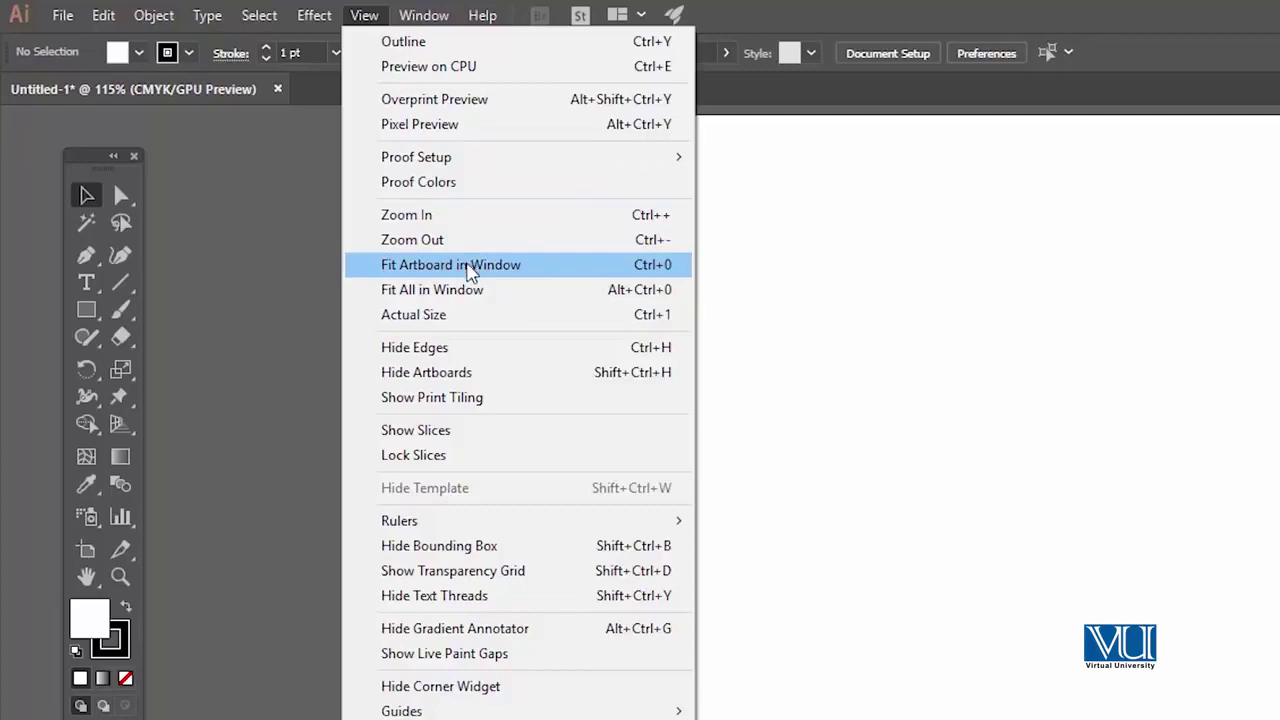
Zoom the artboard in to 150% and 200%, then back out to 100%.
{"action": "left_click", "coordinate": [450, 218]}
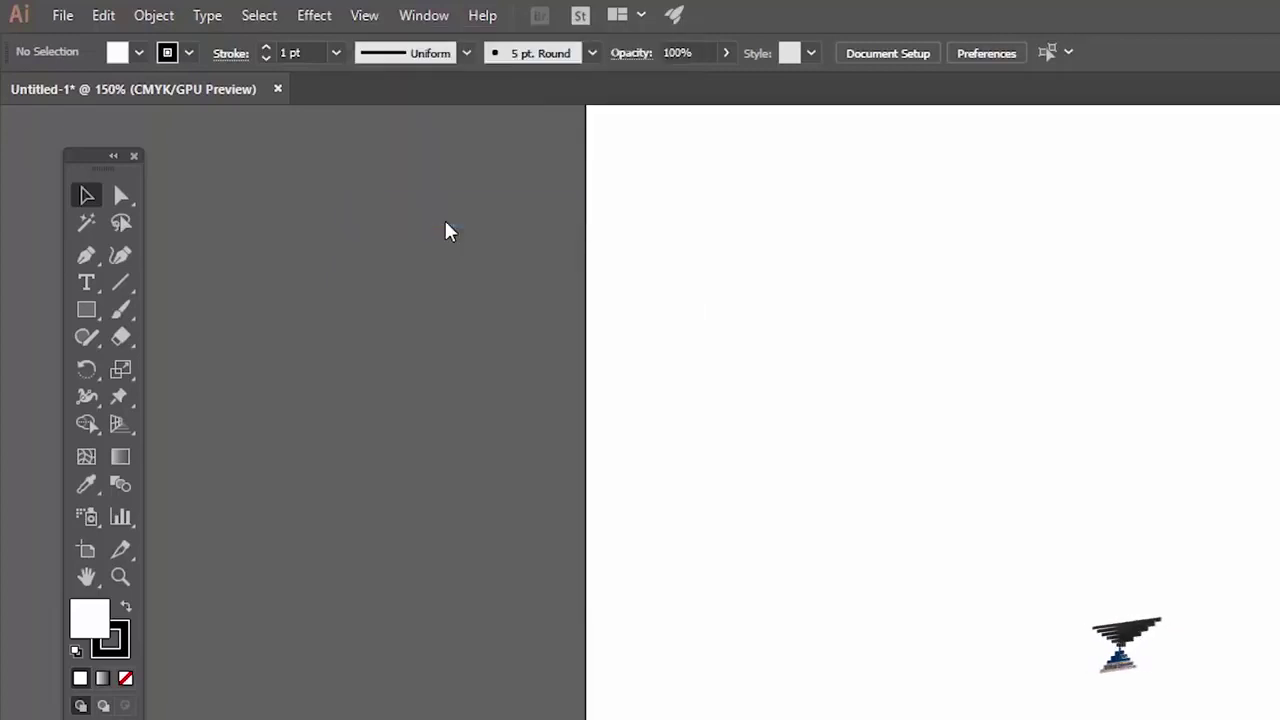
{"action": "left_click", "coordinate": [355, 20]}
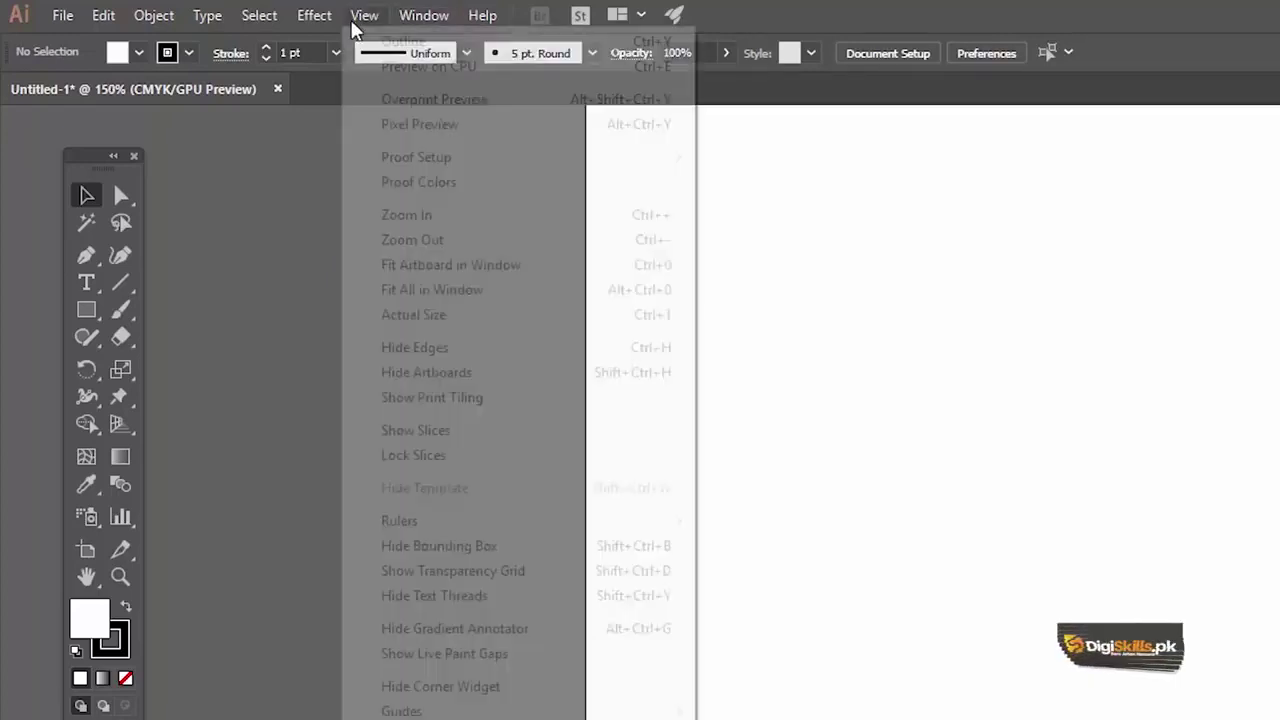
{"action": "left_click", "coordinate": [420, 221]}
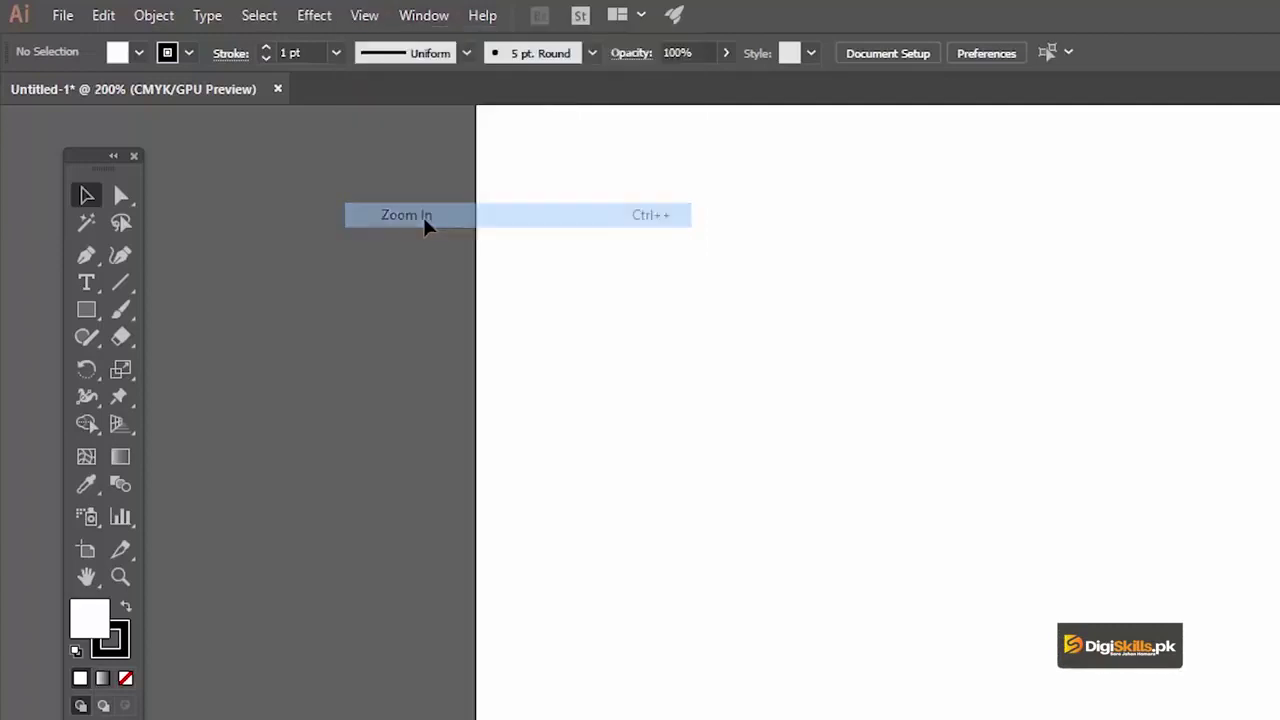
{"action": "left_click", "coordinate": [365, 15]}
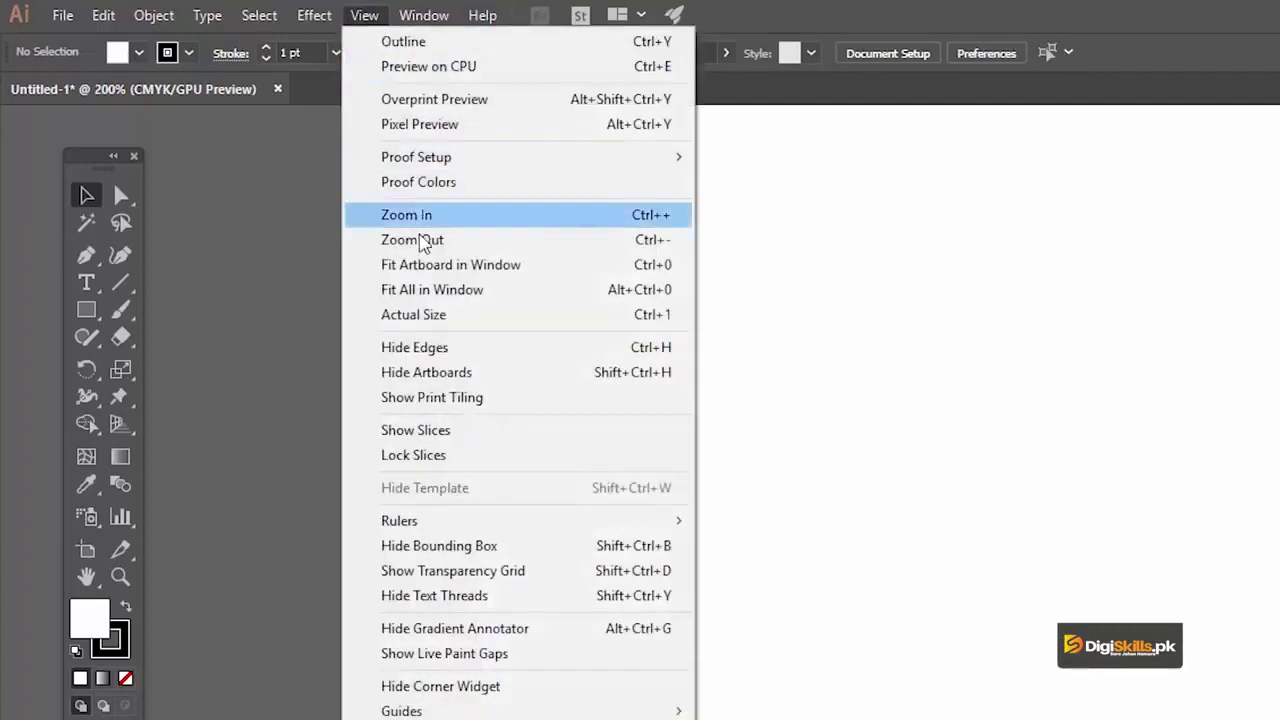
{"action": "left_click", "coordinate": [420, 240]}
{"action": "left_click", "coordinate": [362, 15]}
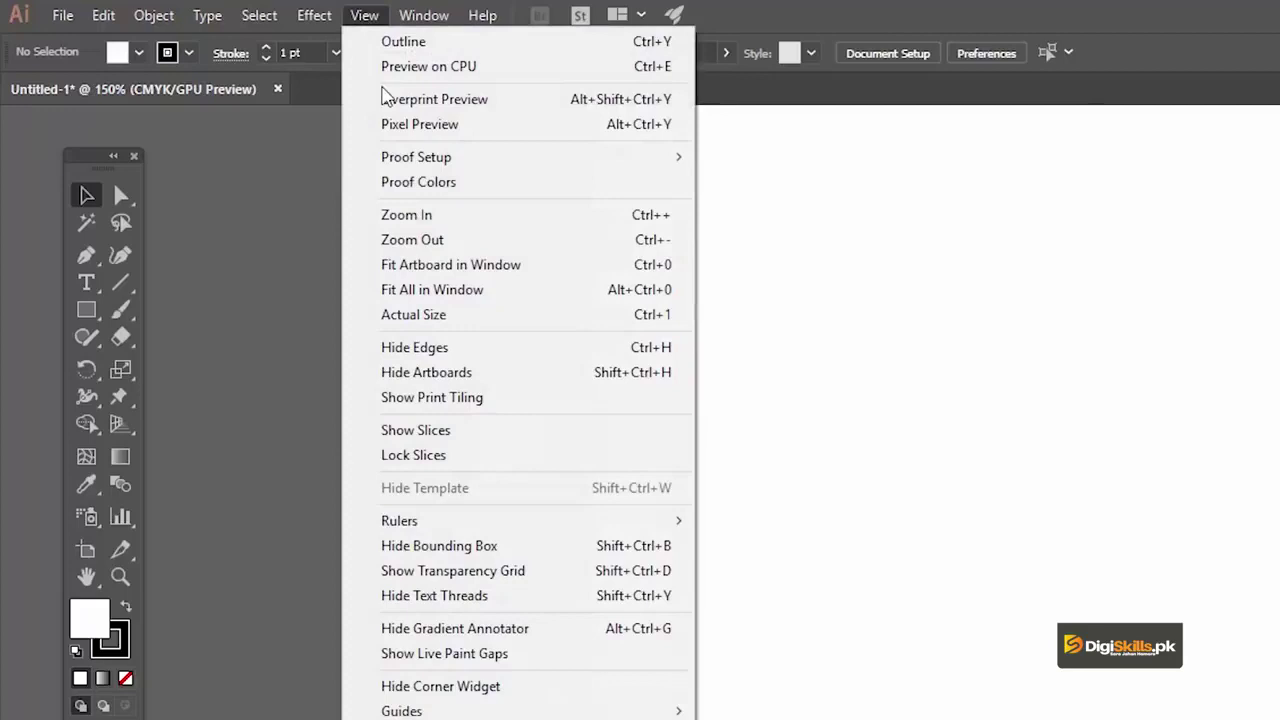
{"action": "left_click", "coordinate": [415, 239]}
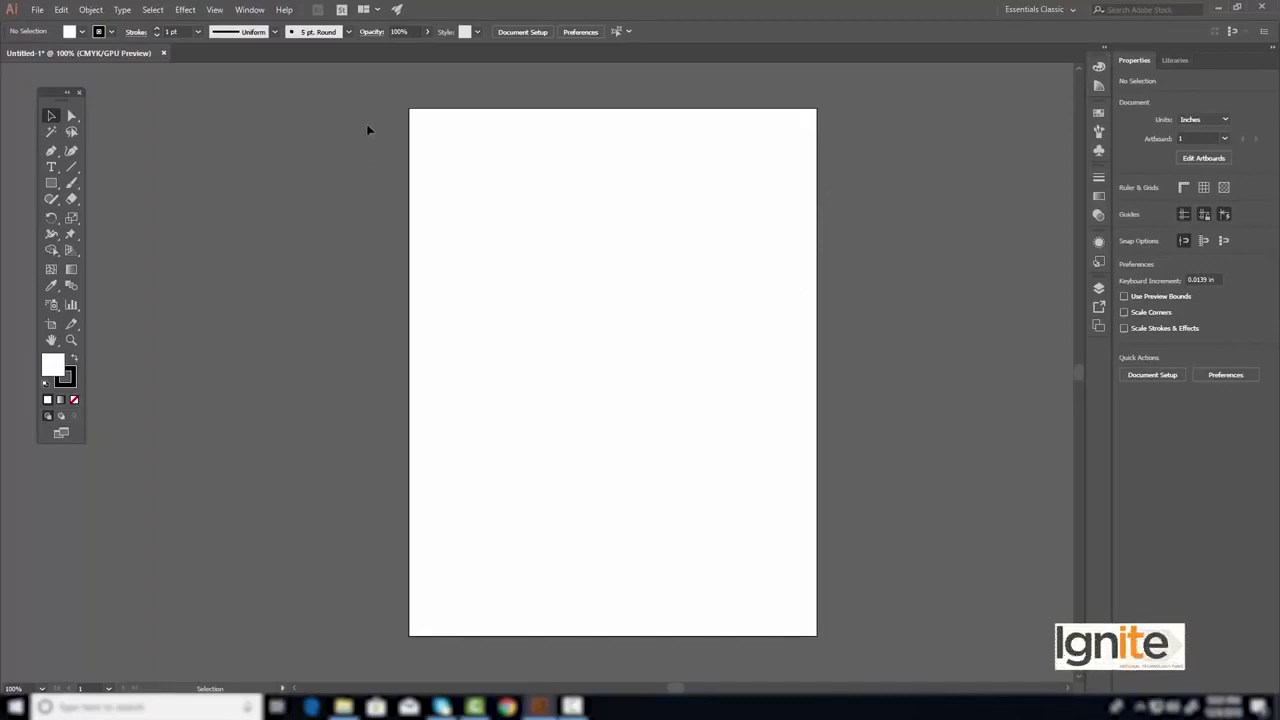
Browse the Window menu's list of panels, close it, and reopen it.
{"action": "left_click", "coordinate": [250, 10]}
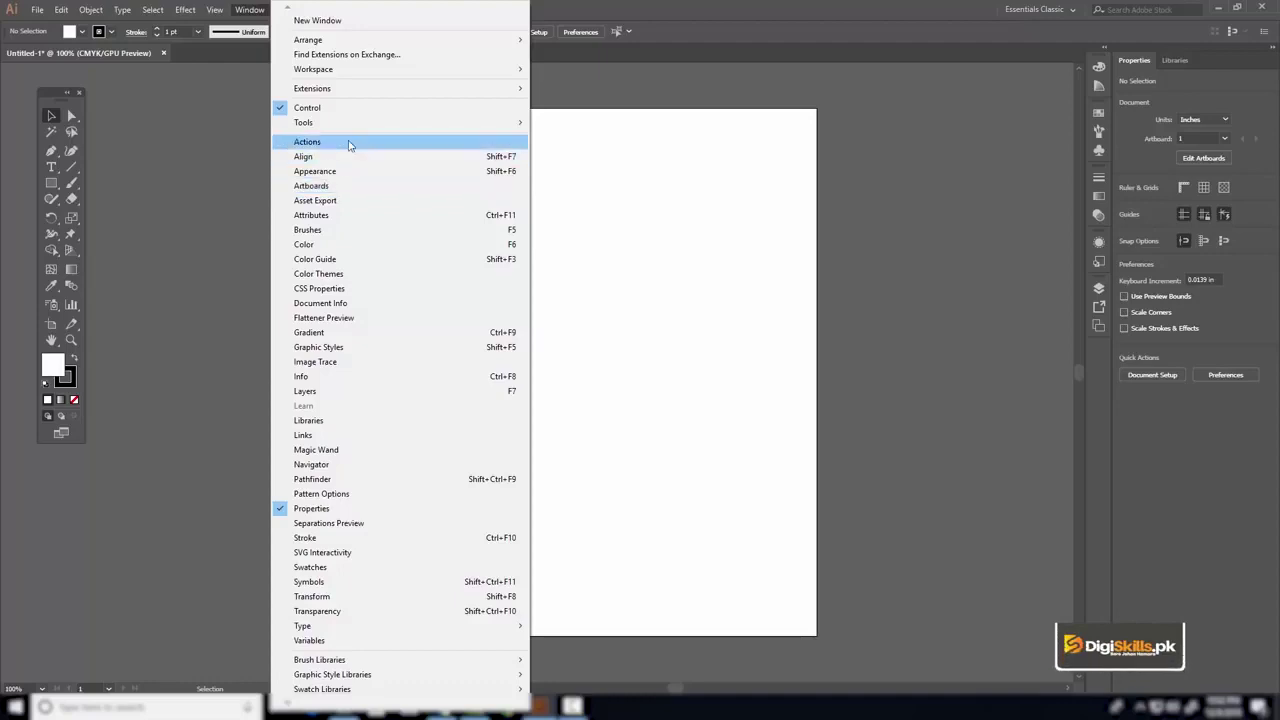
{"action": "left_click", "coordinate": [172, 50]}
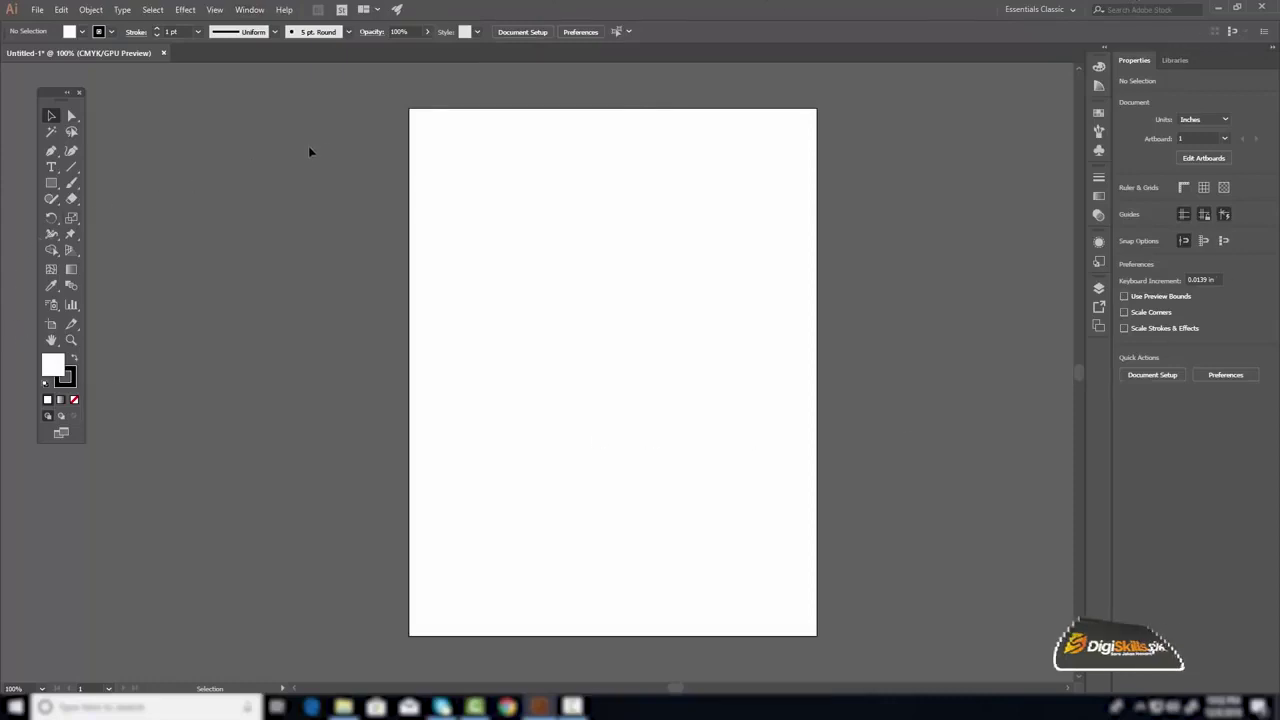
{"action": "left_click", "coordinate": [250, 10]}
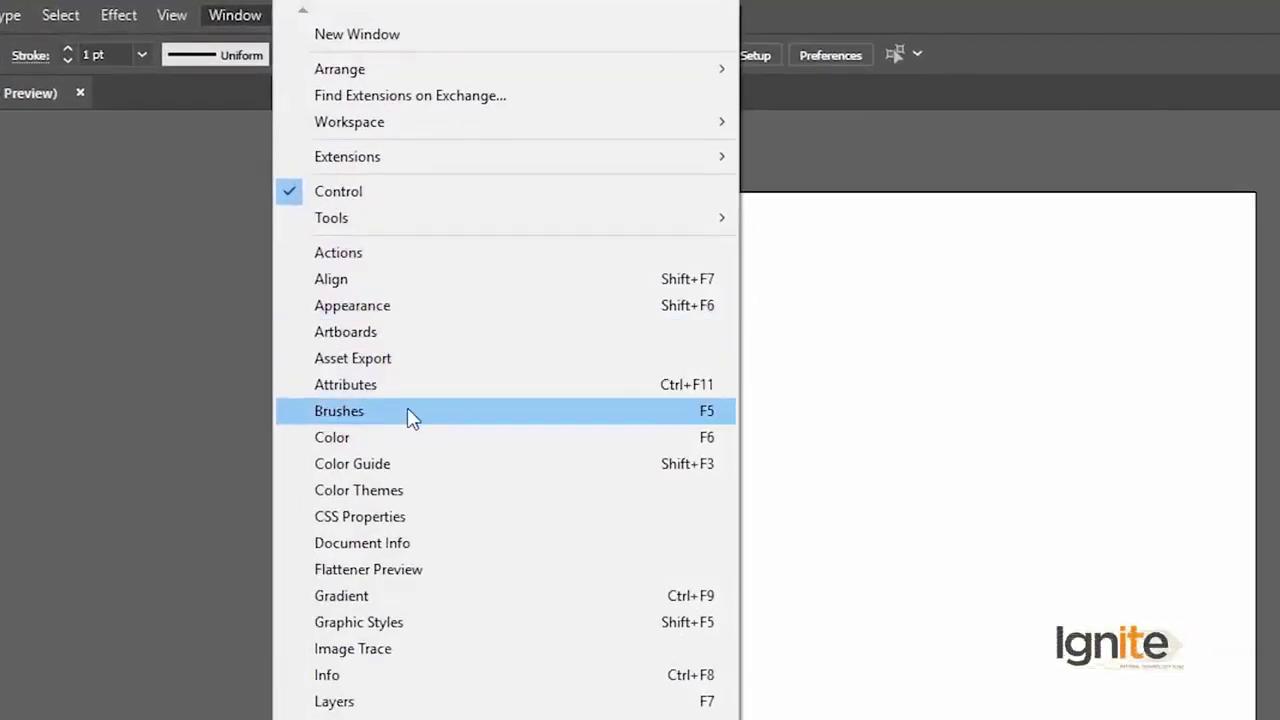
Show the Brushes panel, close it again, and bring up the Workspace presets list.
{"action": "left_click", "coordinate": [407, 410]}
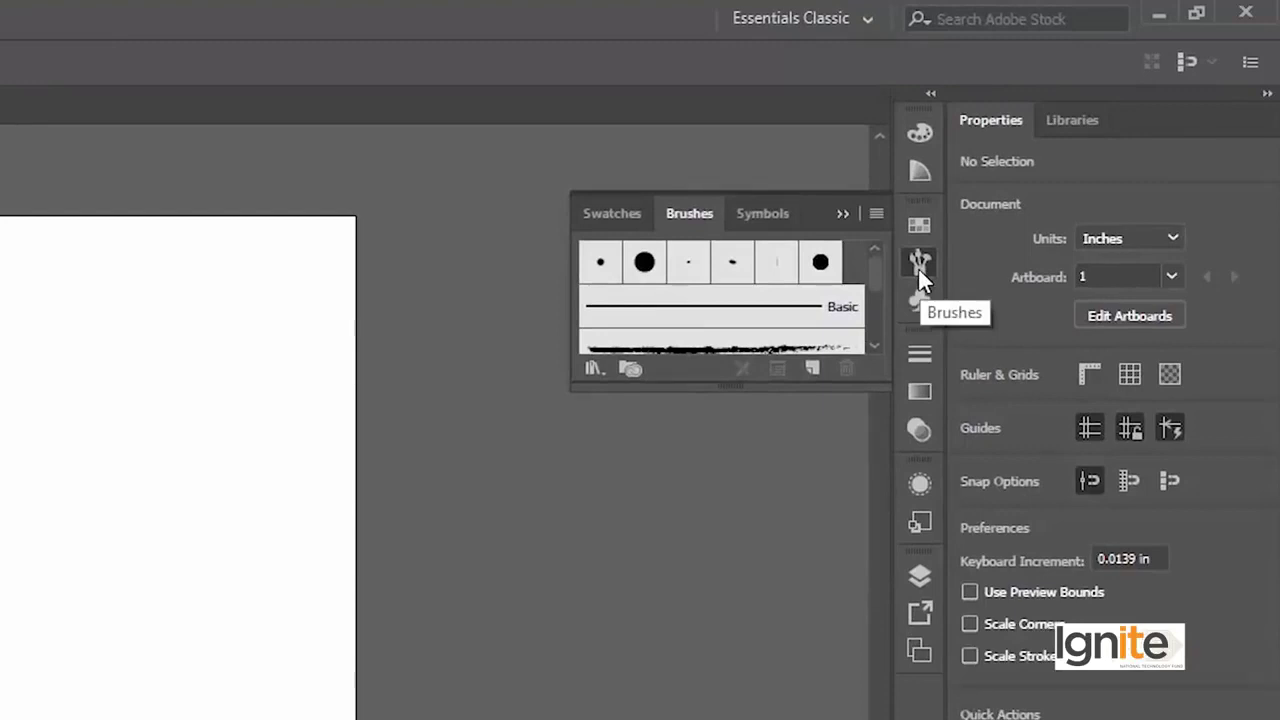
{"action": "left_click", "coordinate": [918, 267]}
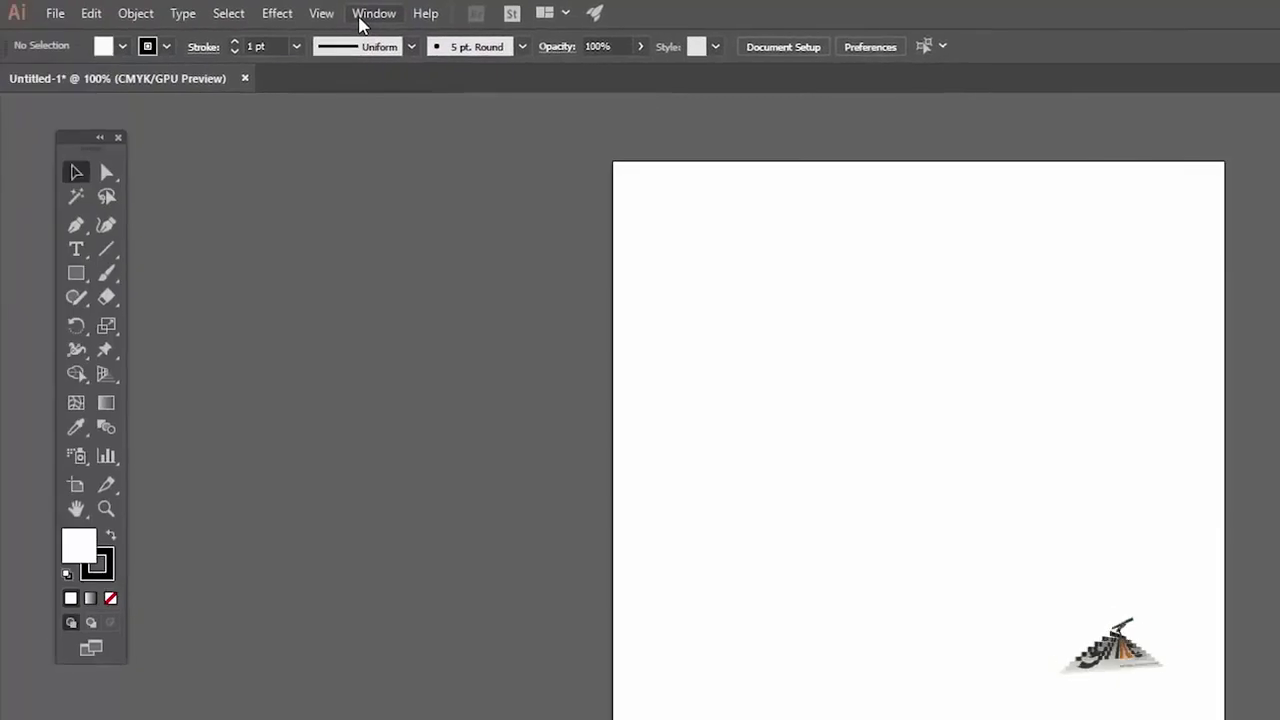
{"action": "left_click", "coordinate": [365, 14]}
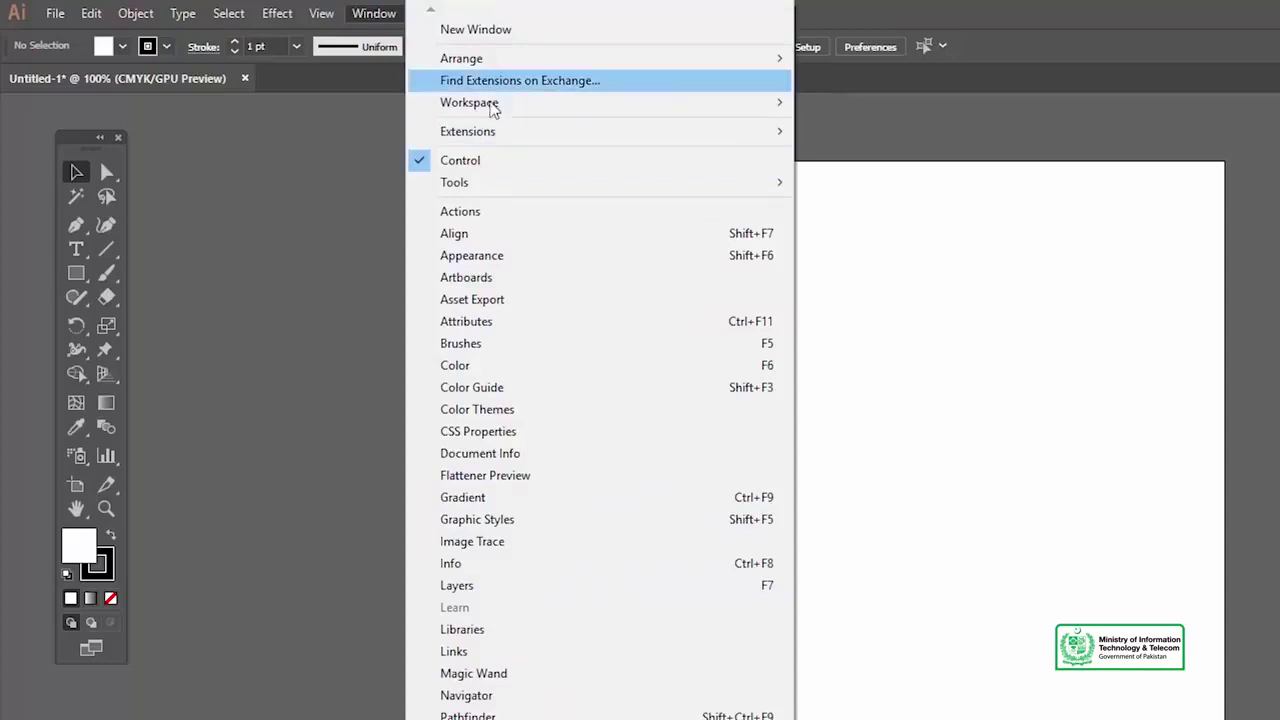
{"action": "mouse_move", "coordinate": [469, 102]}
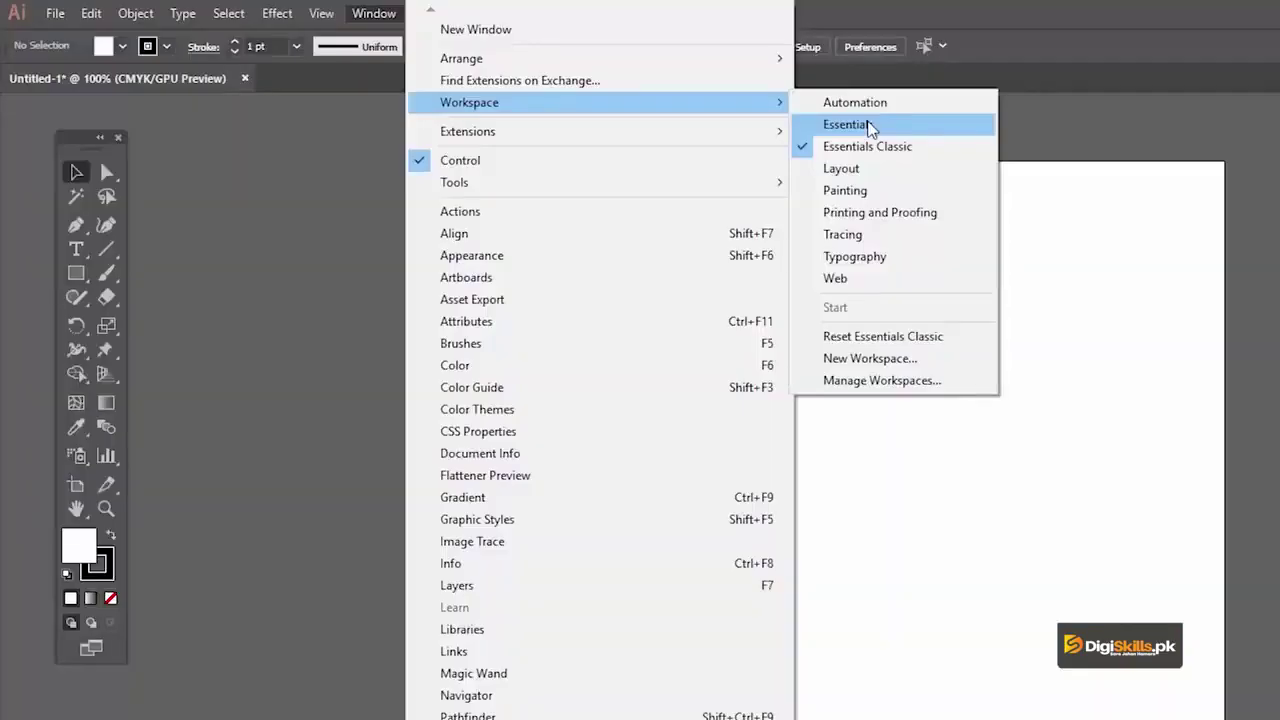
Switch to Layout, Painting, then Typography workspaces, briefly toggling the Character panel.
{"action": "left_click", "coordinate": [847, 173]}
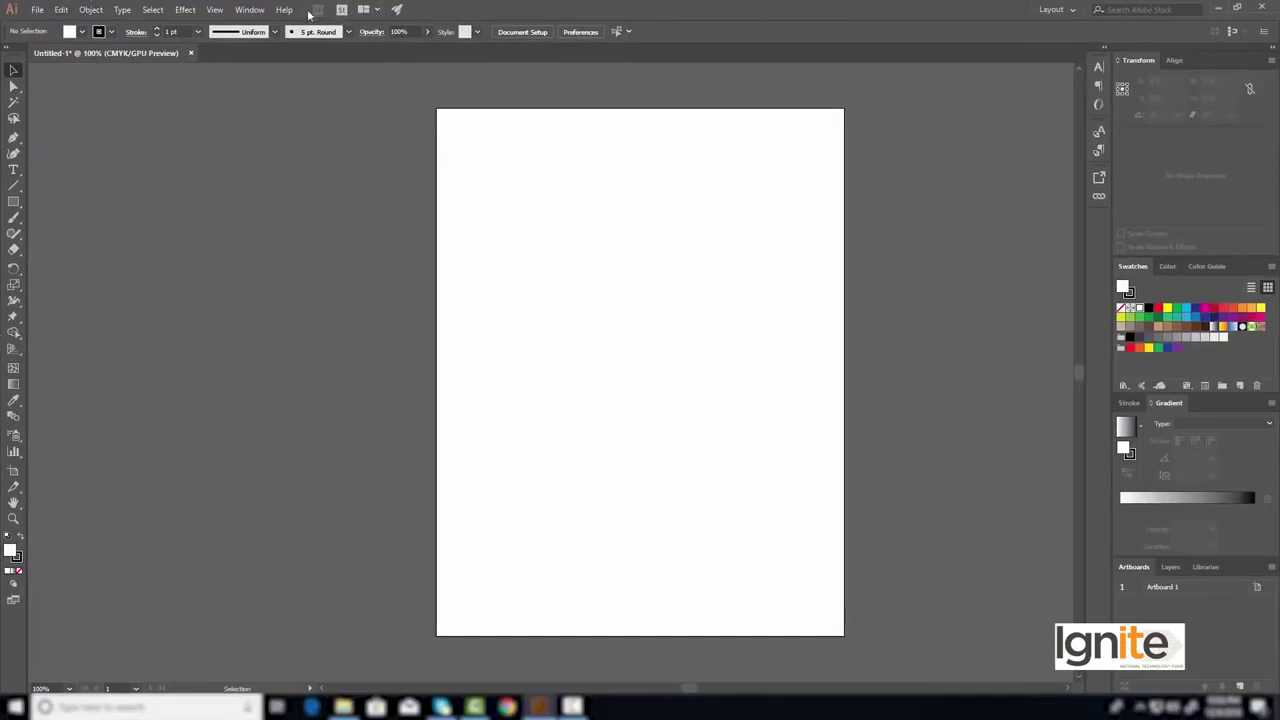
{"action": "left_click", "coordinate": [249, 9]}
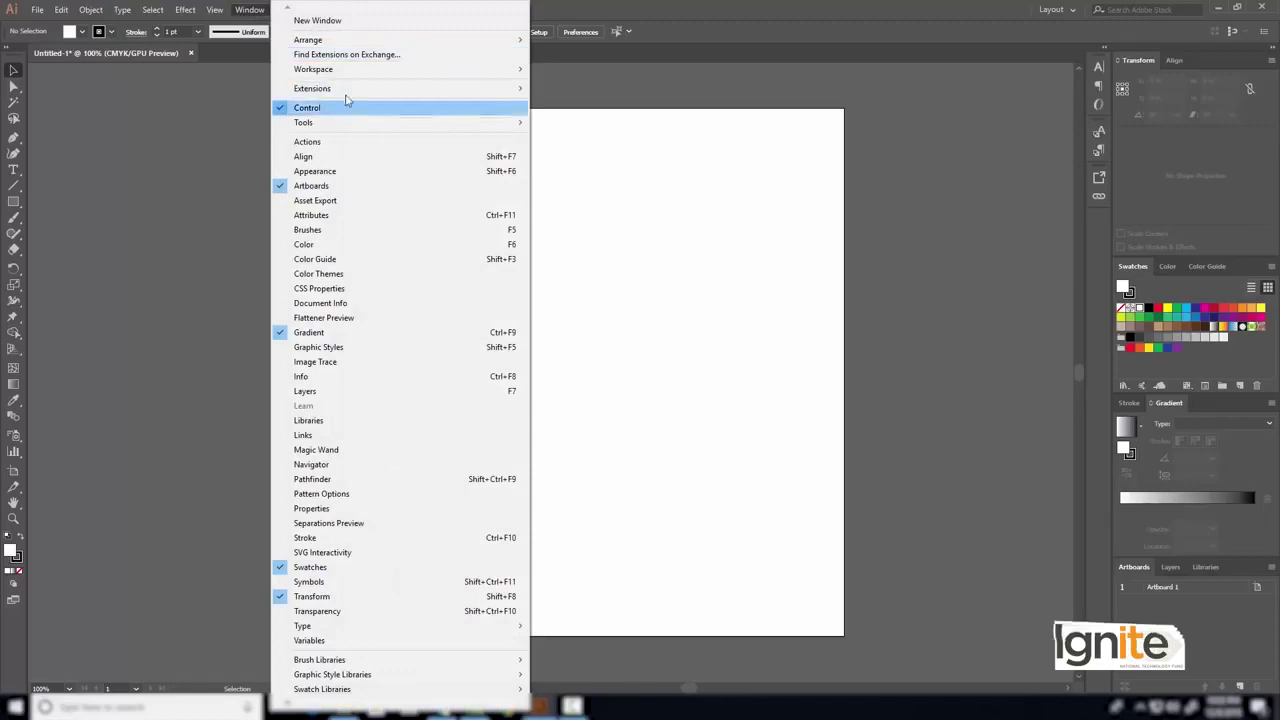
{"action": "mouse_move", "coordinate": [313, 69]}
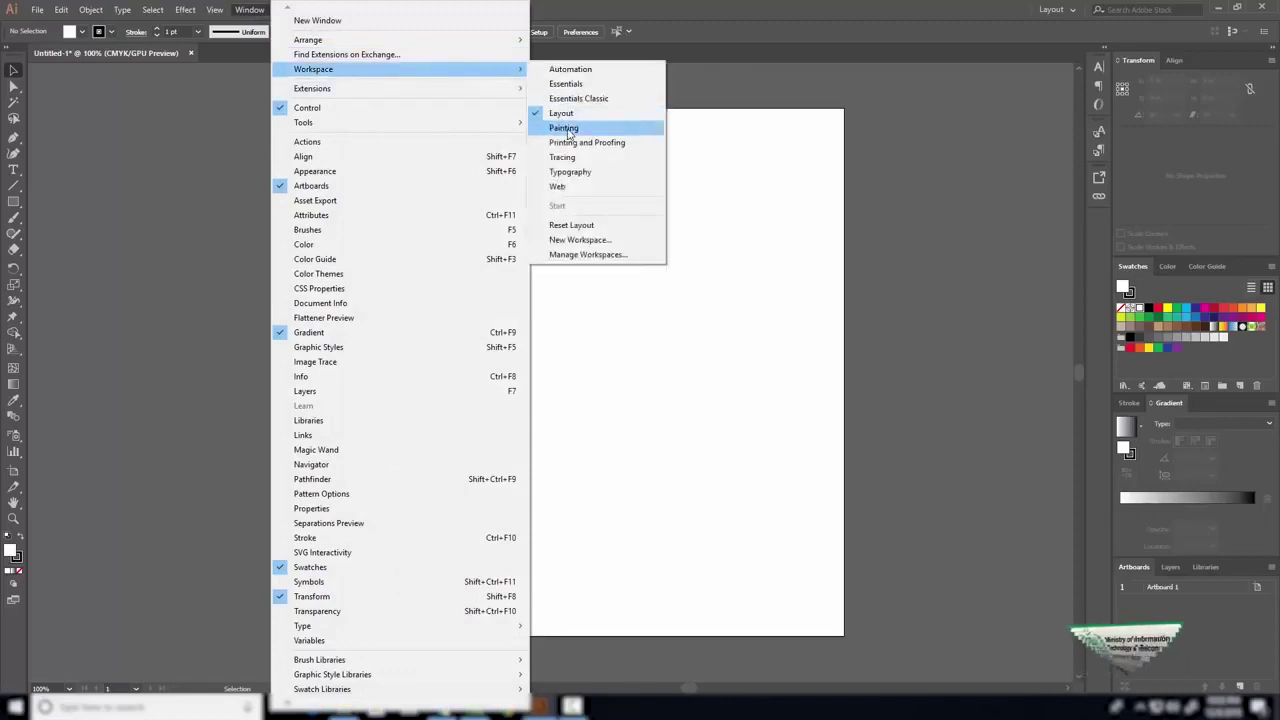
{"action": "left_click", "coordinate": [566, 129]}
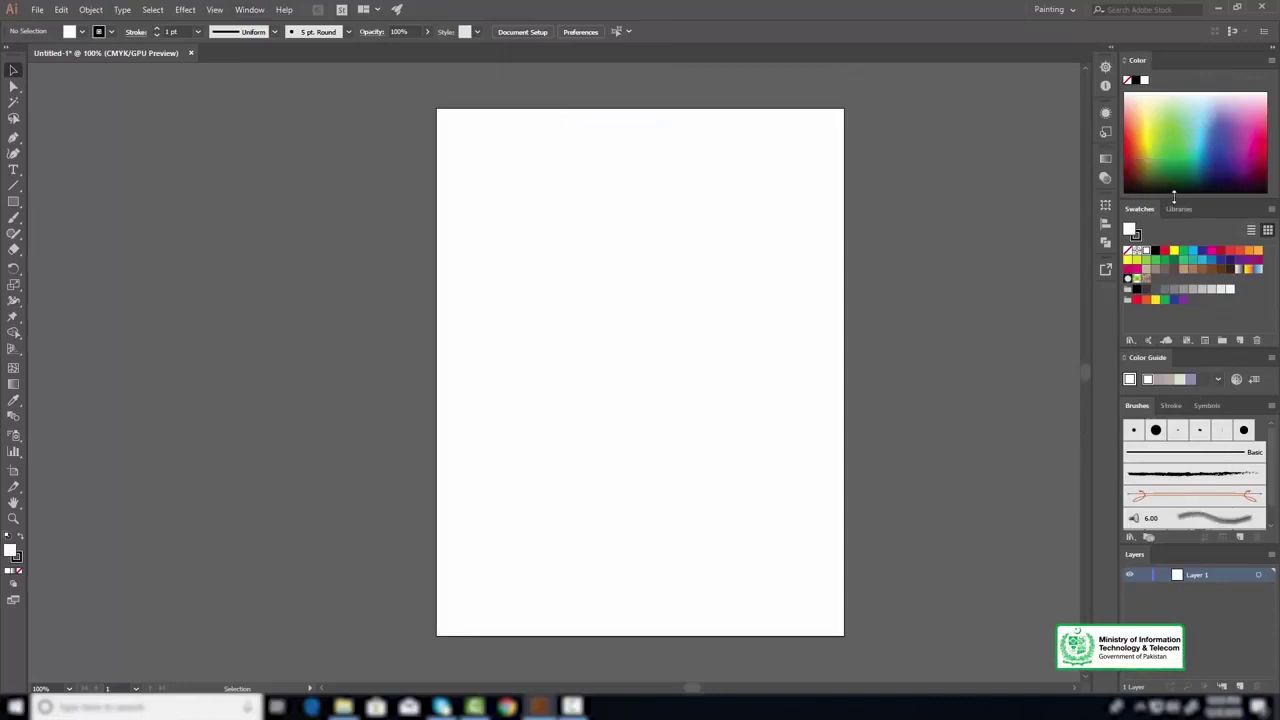
{"action": "left_click", "coordinate": [250, 10]}
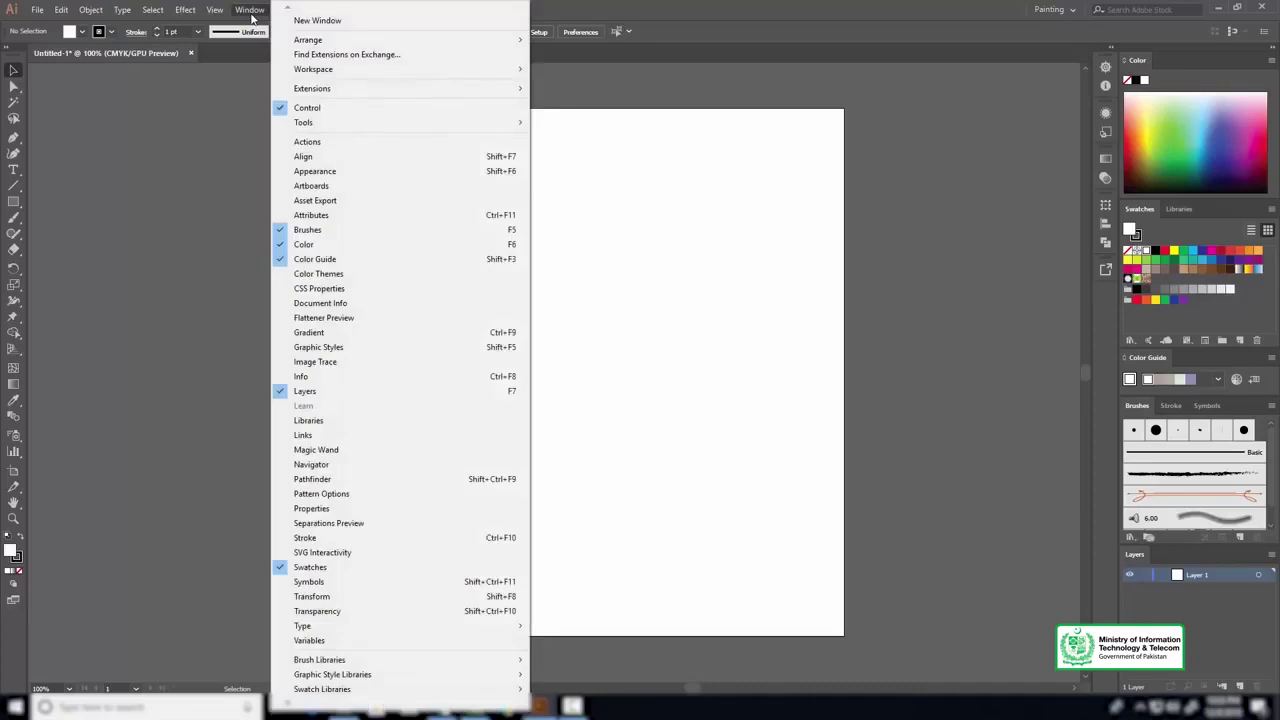
{"action": "mouse_move", "coordinate": [313, 69]}
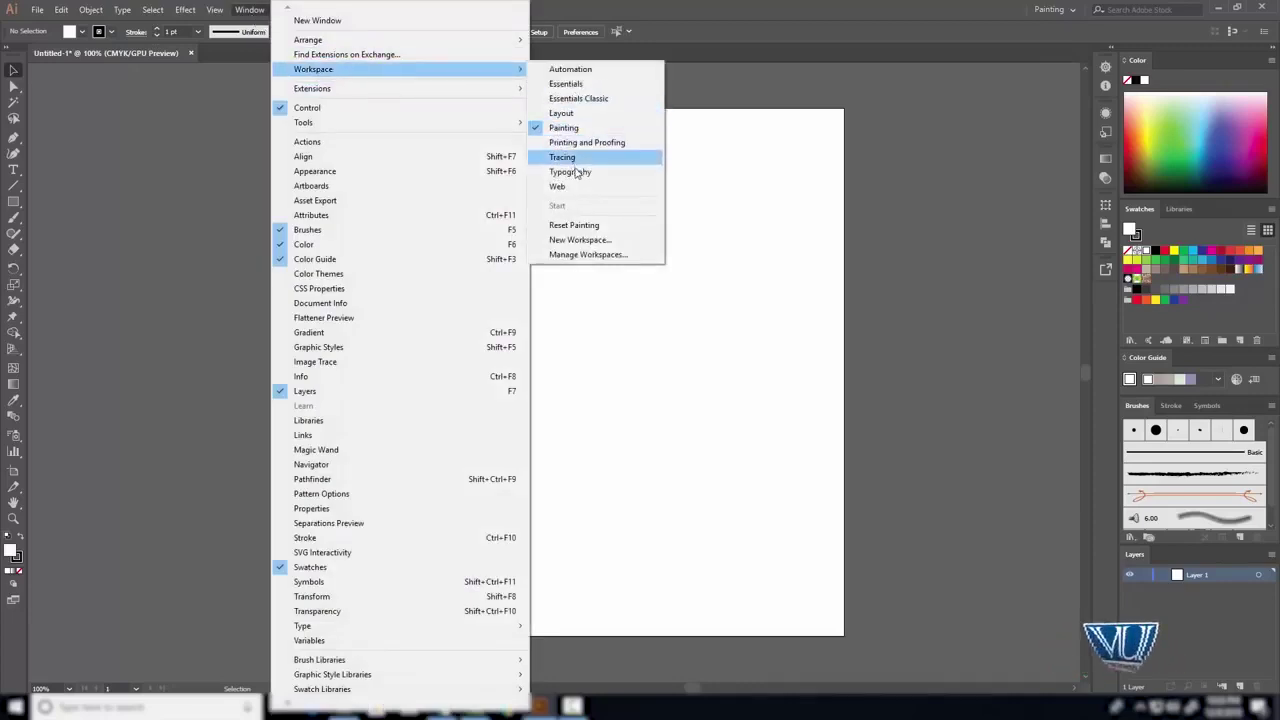
{"action": "left_click", "coordinate": [577, 174]}
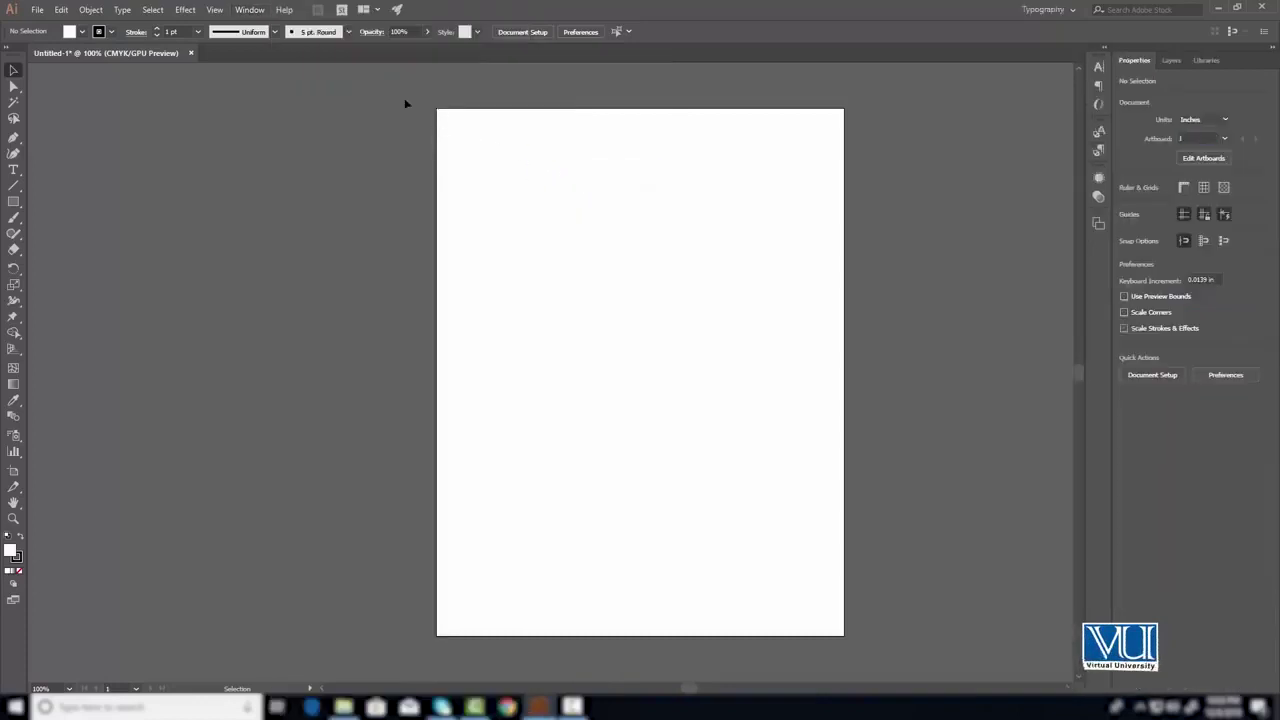
{"action": "left_click", "coordinate": [1099, 67]}
{"action": "left_click", "coordinate": [1098, 68]}
{"action": "left_click", "coordinate": [249, 9]}
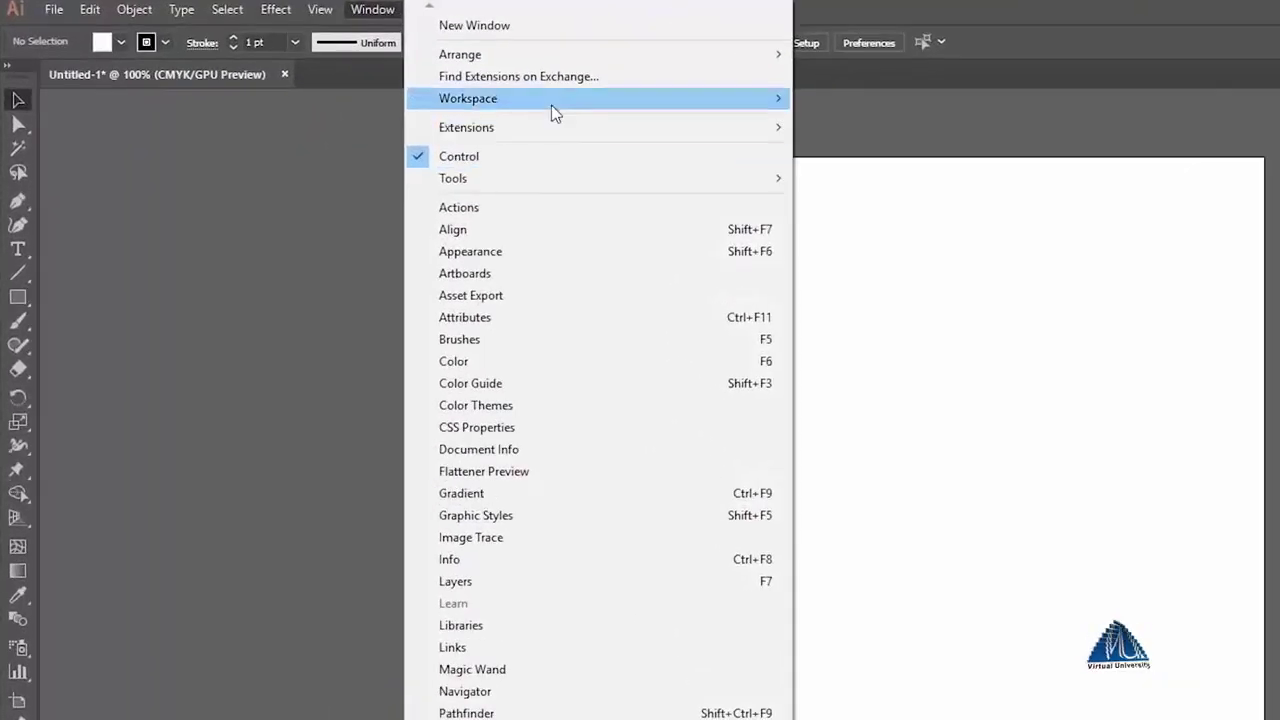
{"action": "mouse_move", "coordinate": [468, 98]}
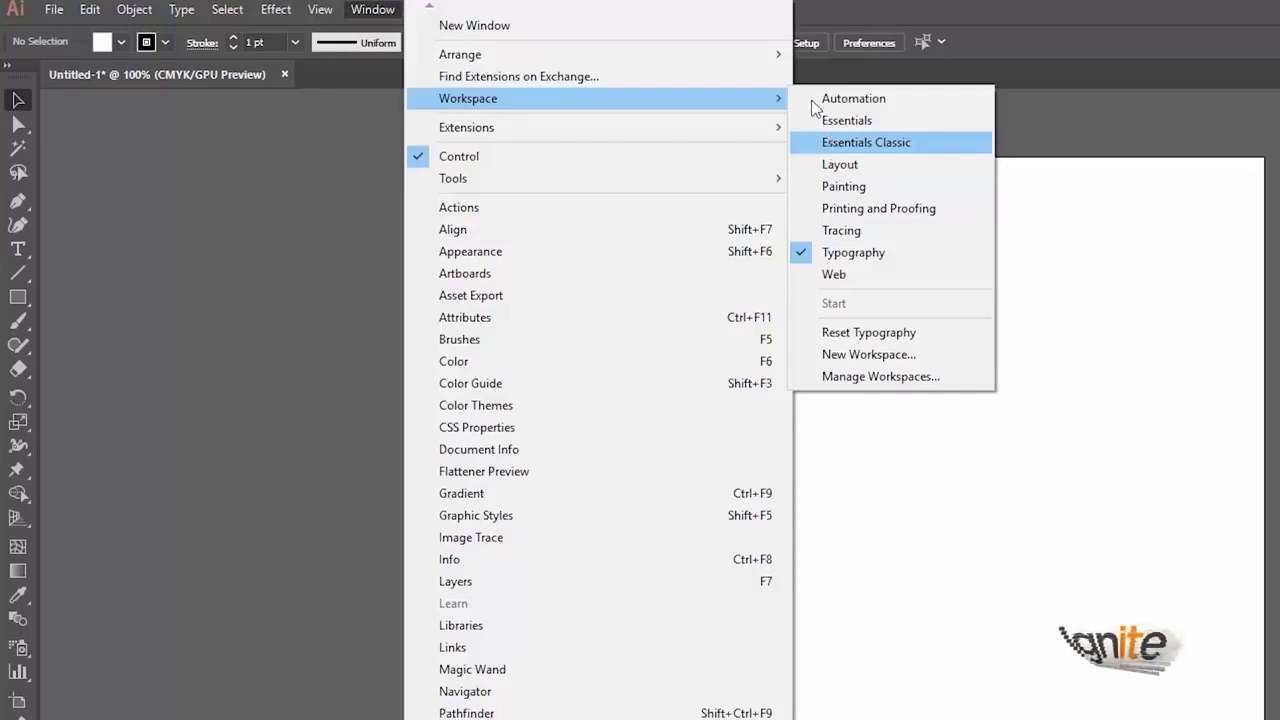
Return to the Essentials Classic workspace and expand the Tools panel to two columns.
{"action": "left_click", "coordinate": [333, 132]}
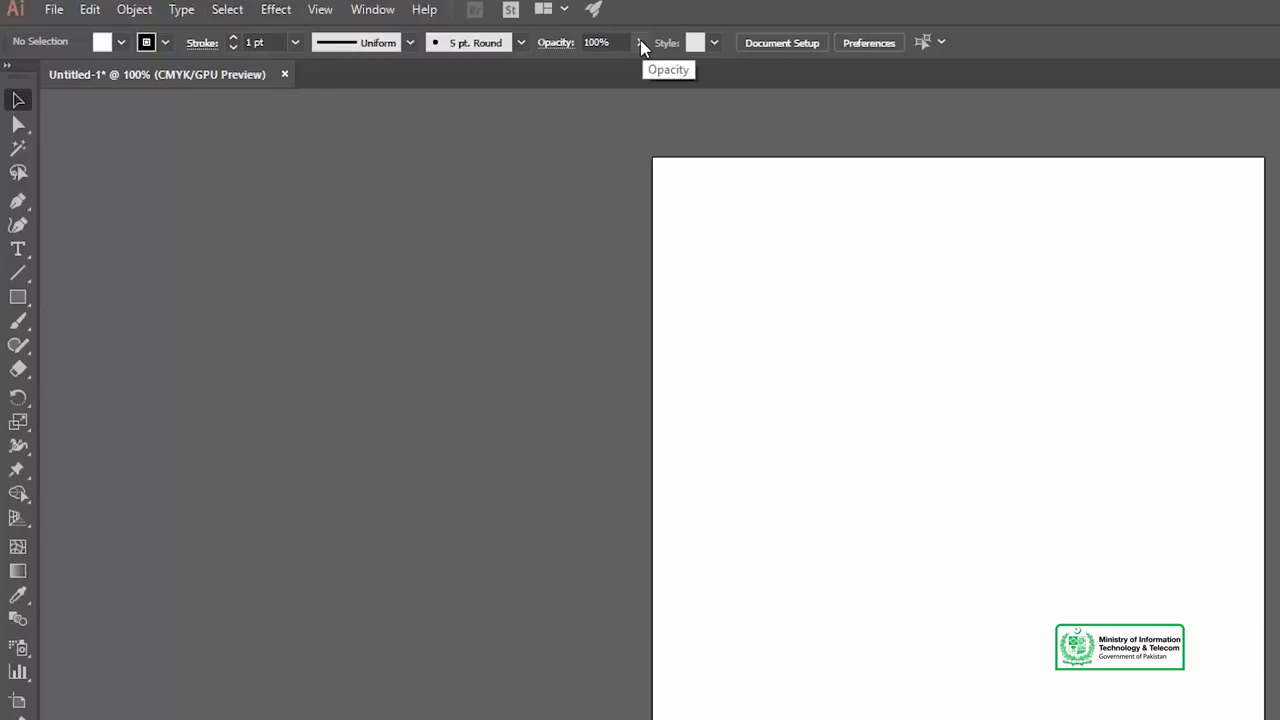
{"action": "left_click", "coordinate": [11, 68]}
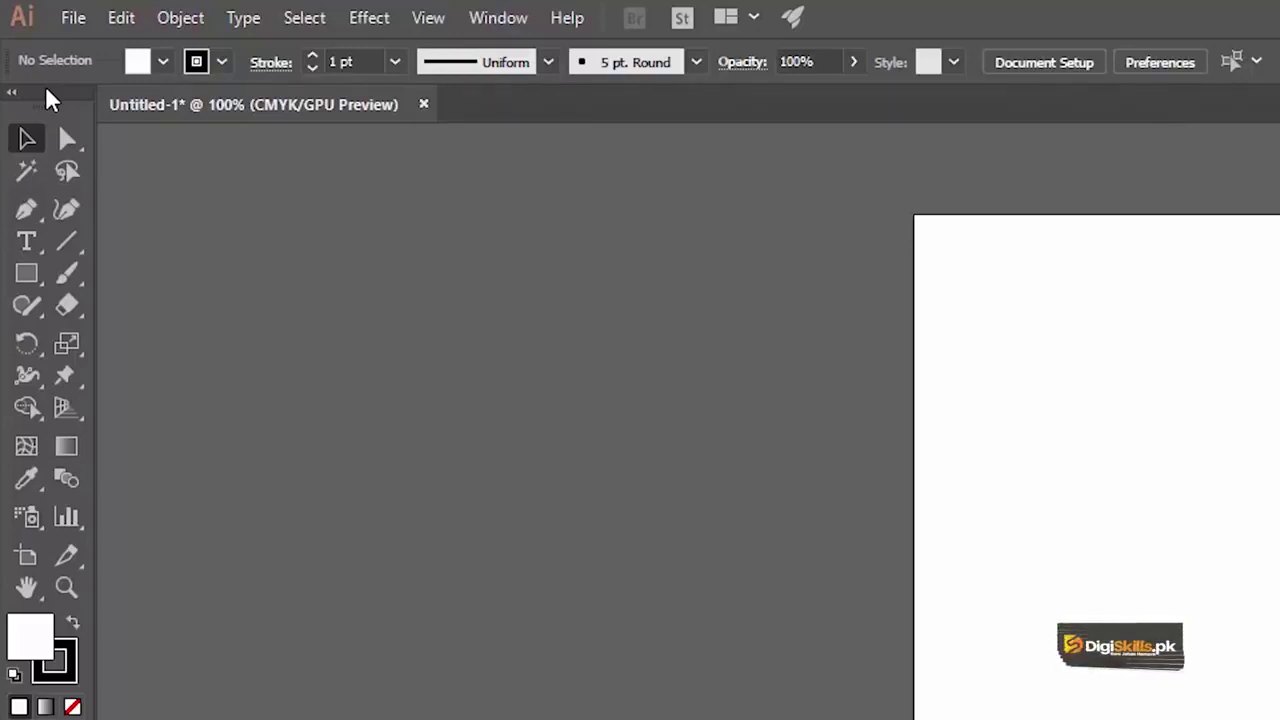
Undock the two-column Tools panel and nudge it into a floating position near the upper left.
{"action": "left_click_drag", "start_coordinate": [50, 92], "coordinate": [253, 188]}
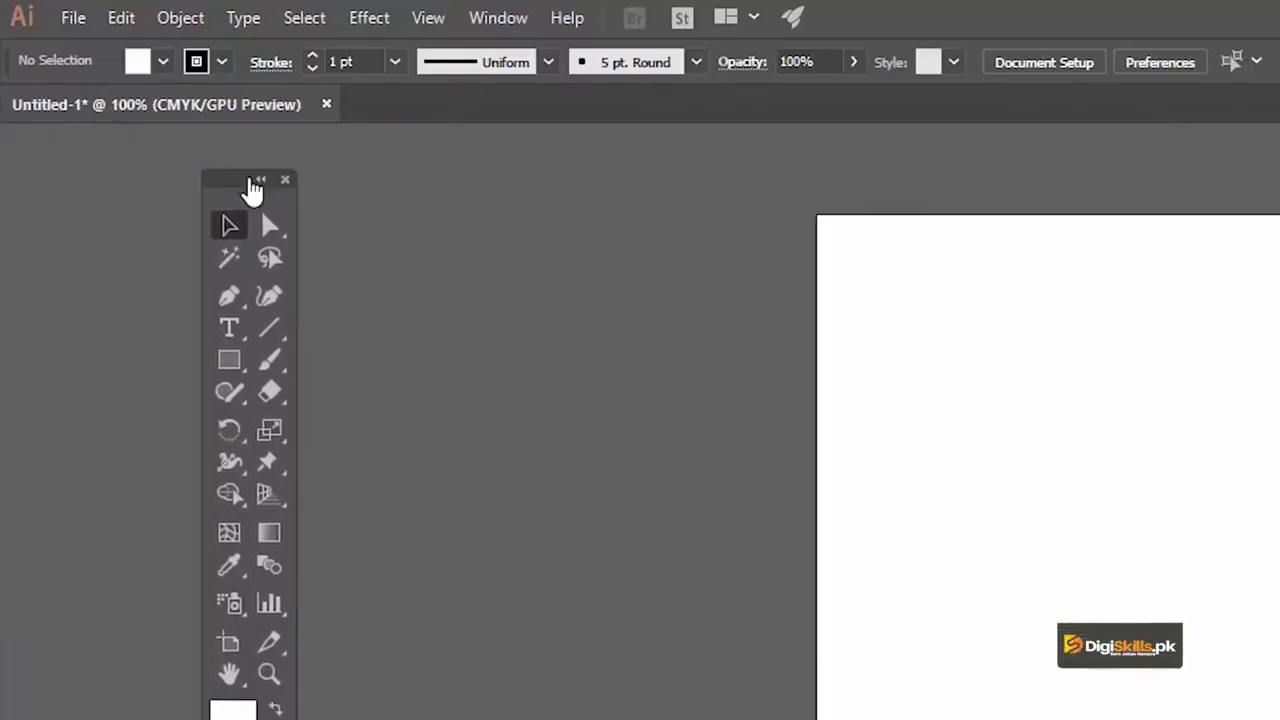
{"action": "mouse_move", "coordinate": [223, 185]}
{"action": "left_mouse_down"}
{"action": "mouse_move", "coordinate": [250, 192]}
{"action": "mouse_move", "coordinate": [188, 241]}
{"action": "left_mouse_up"}
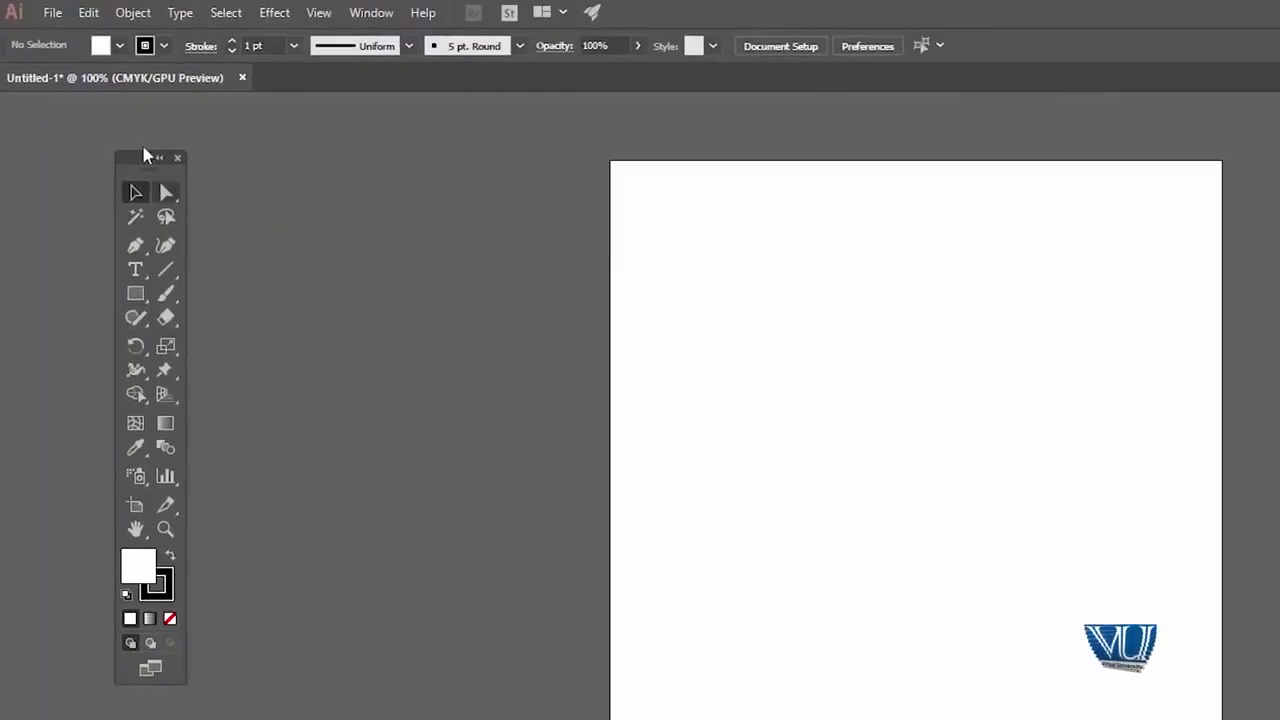
{"action": "left_click_drag", "start_coordinate": [145, 157], "coordinate": [138, 181]}
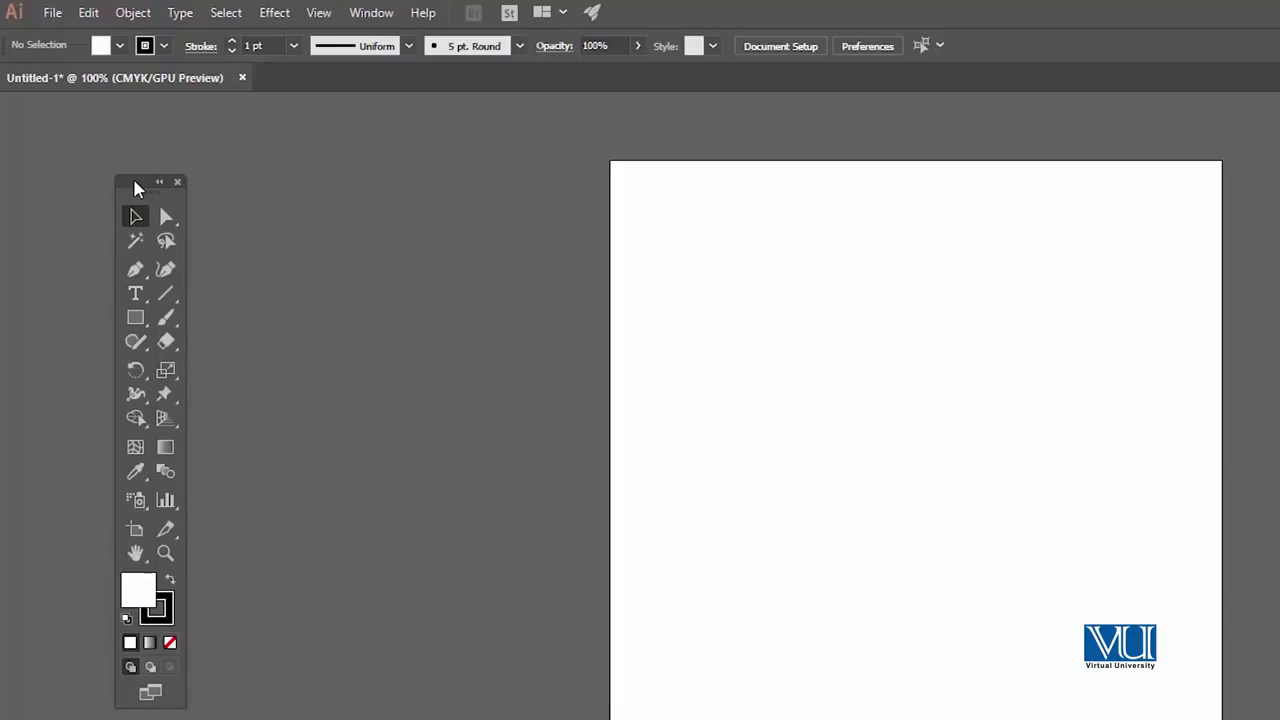
{"action": "left_click_drag", "start_coordinate": [135, 182], "coordinate": [123, 158]}
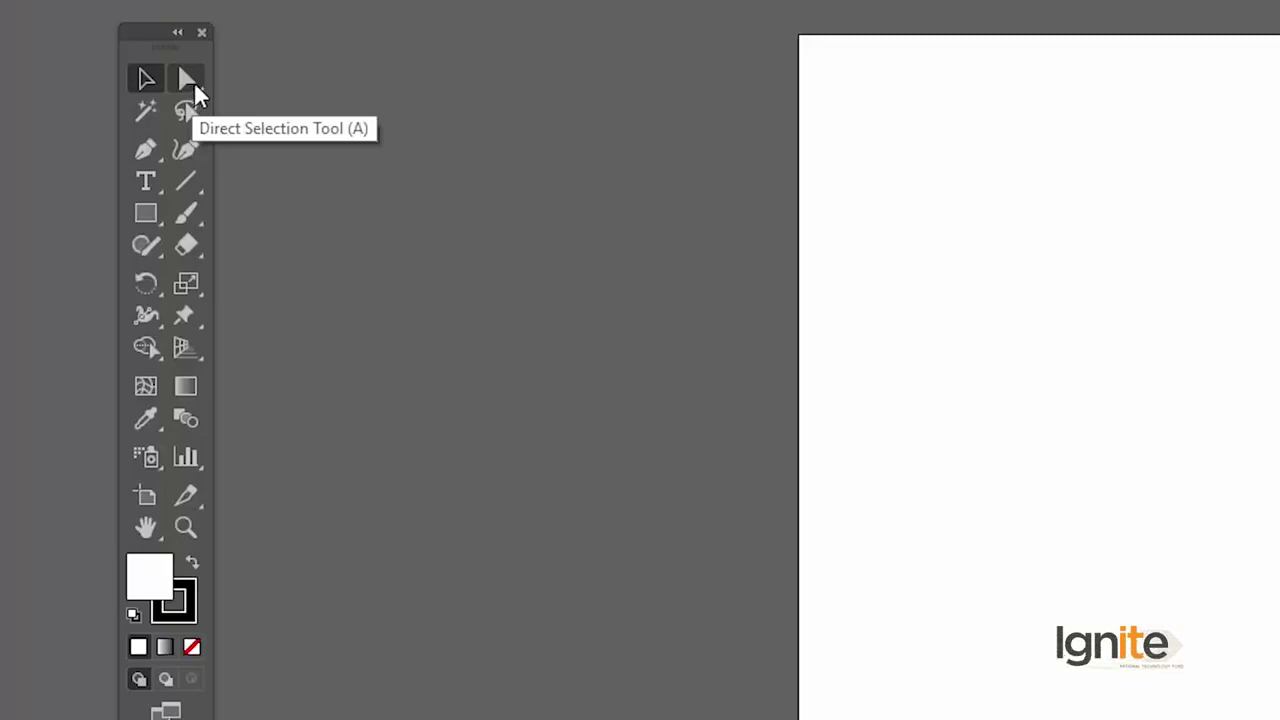
Browse the Direct Selection variants and the Pen tool variants flyout, closing each.
{"action": "left_click", "coordinate": [194, 84]}
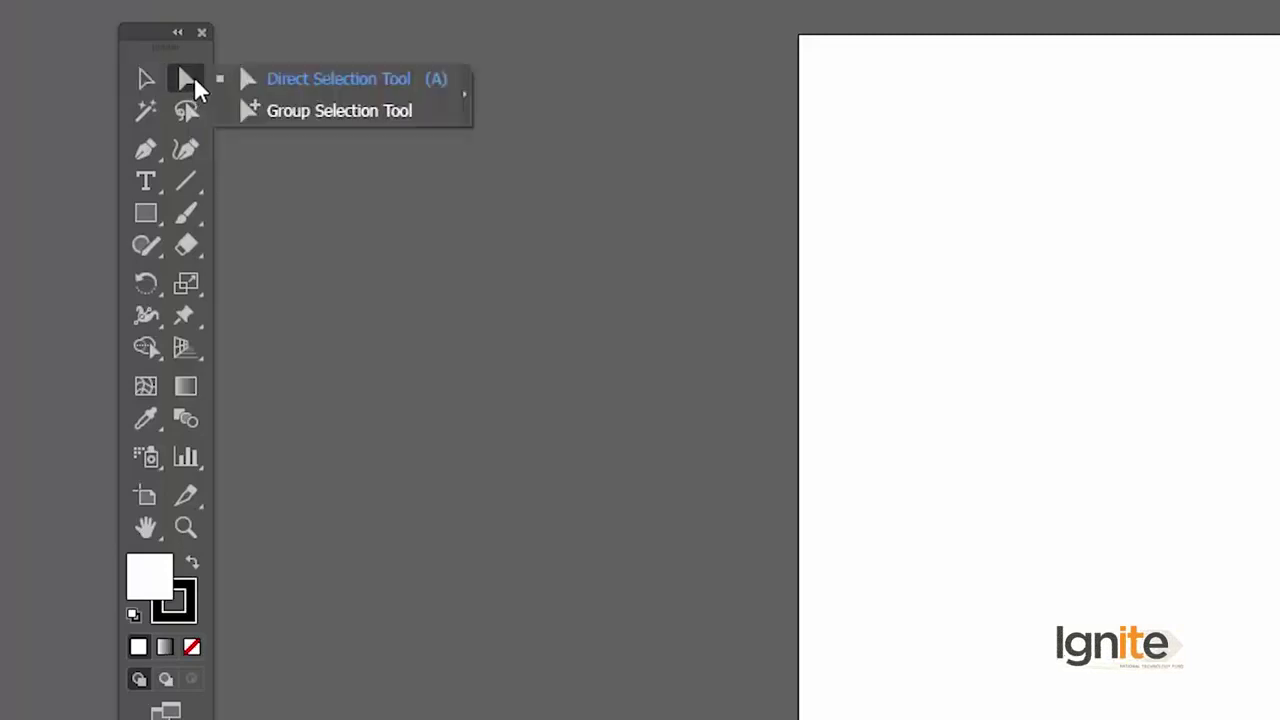
{"action": "left_click", "coordinate": [144, 78]}
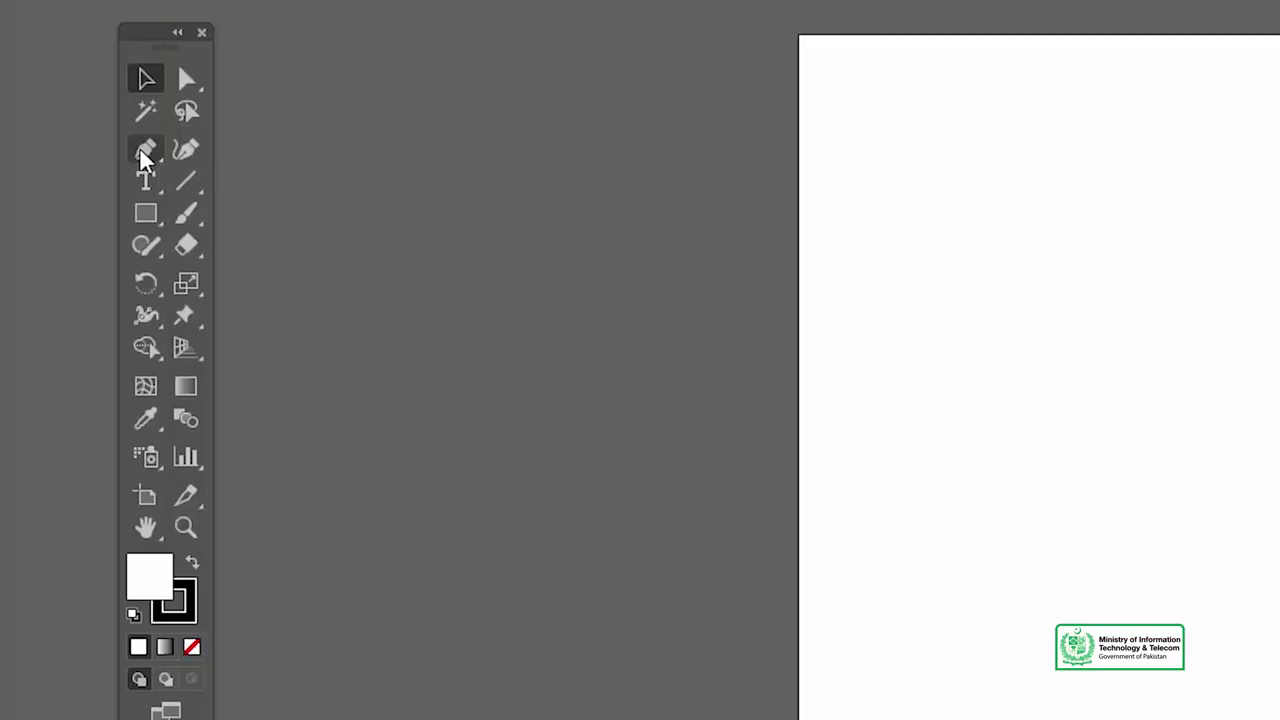
{"action": "left_click", "coordinate": [142, 158]}
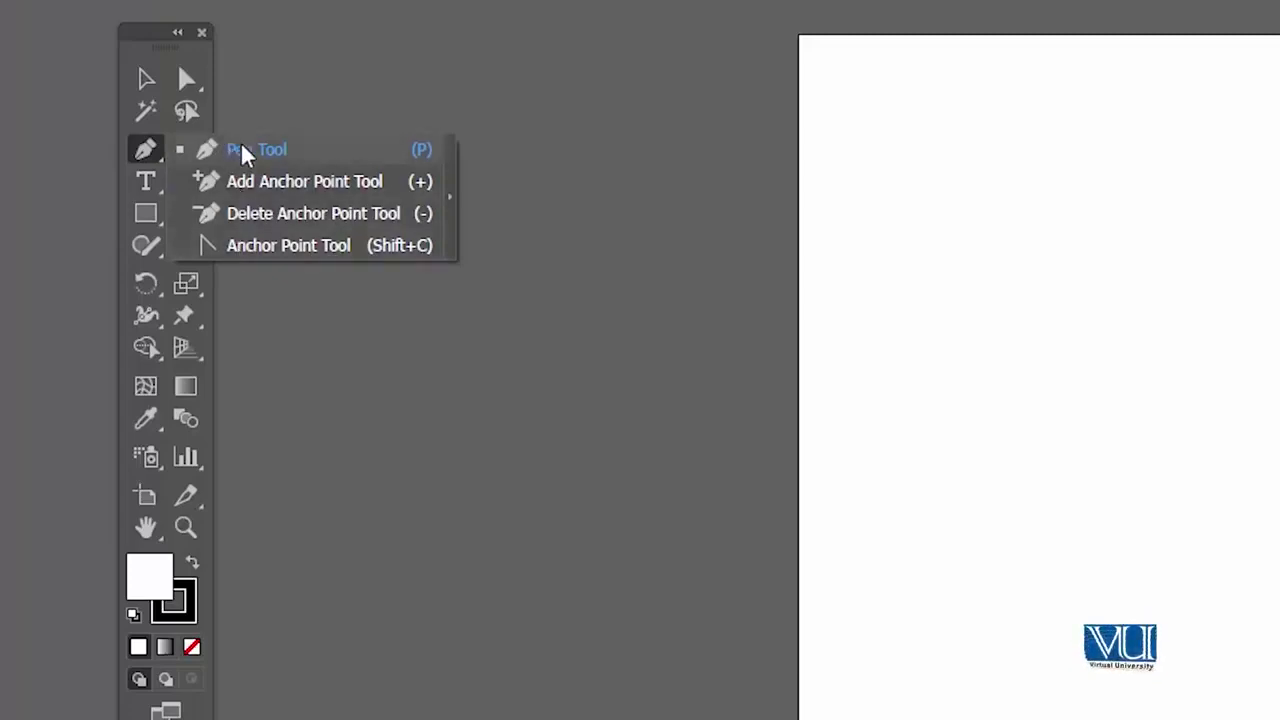
{"action": "left_click", "coordinate": [145, 150]}
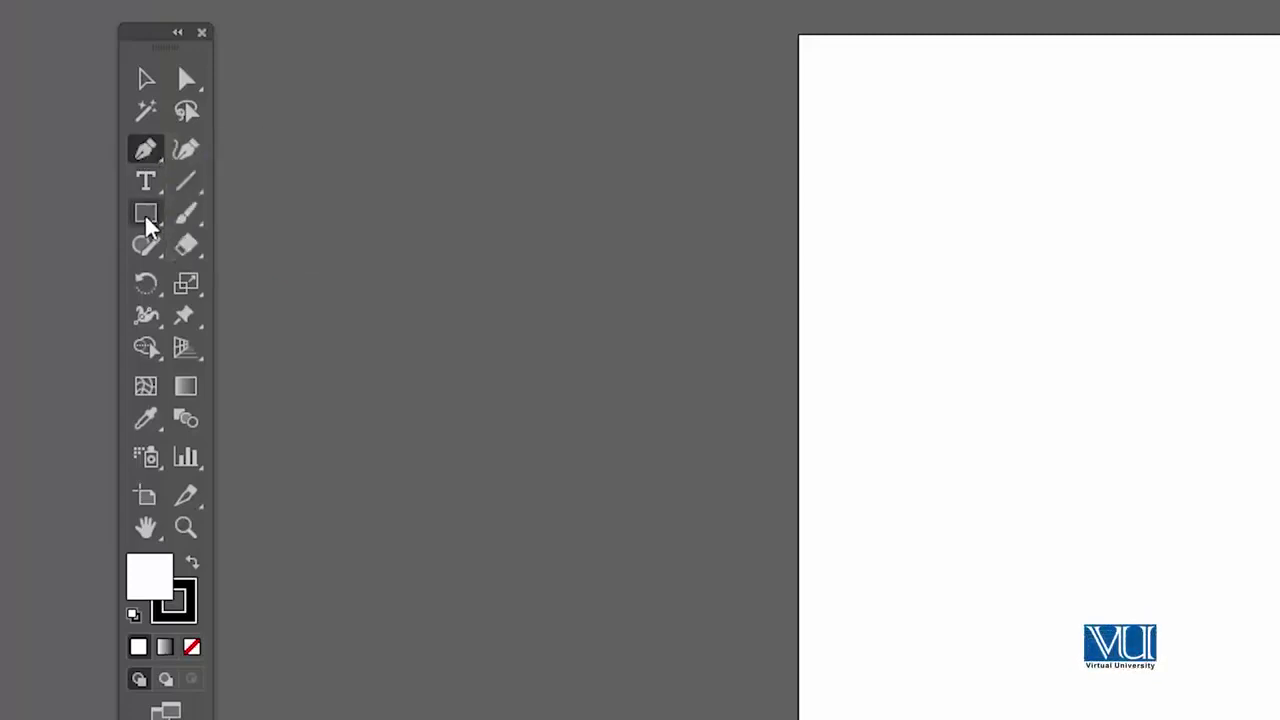
{"action": "left_click", "coordinate": [147, 158]}
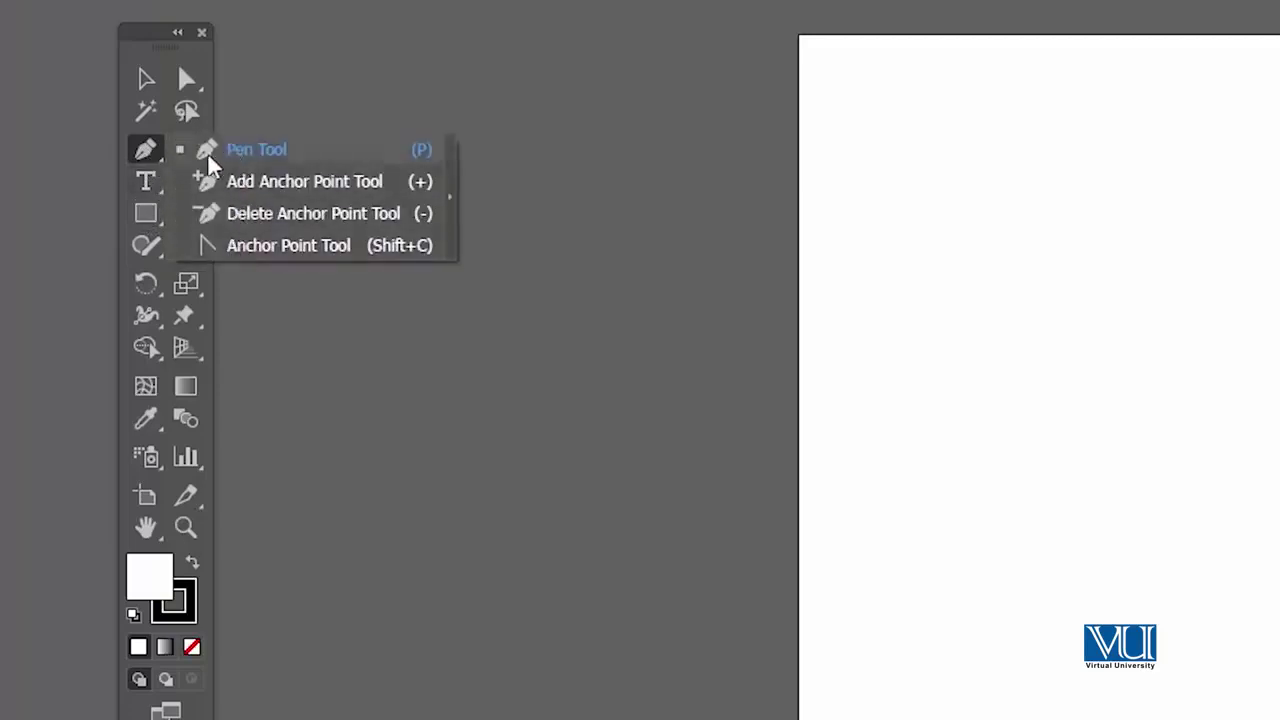
{"action": "left_click", "coordinate": [145, 152]}
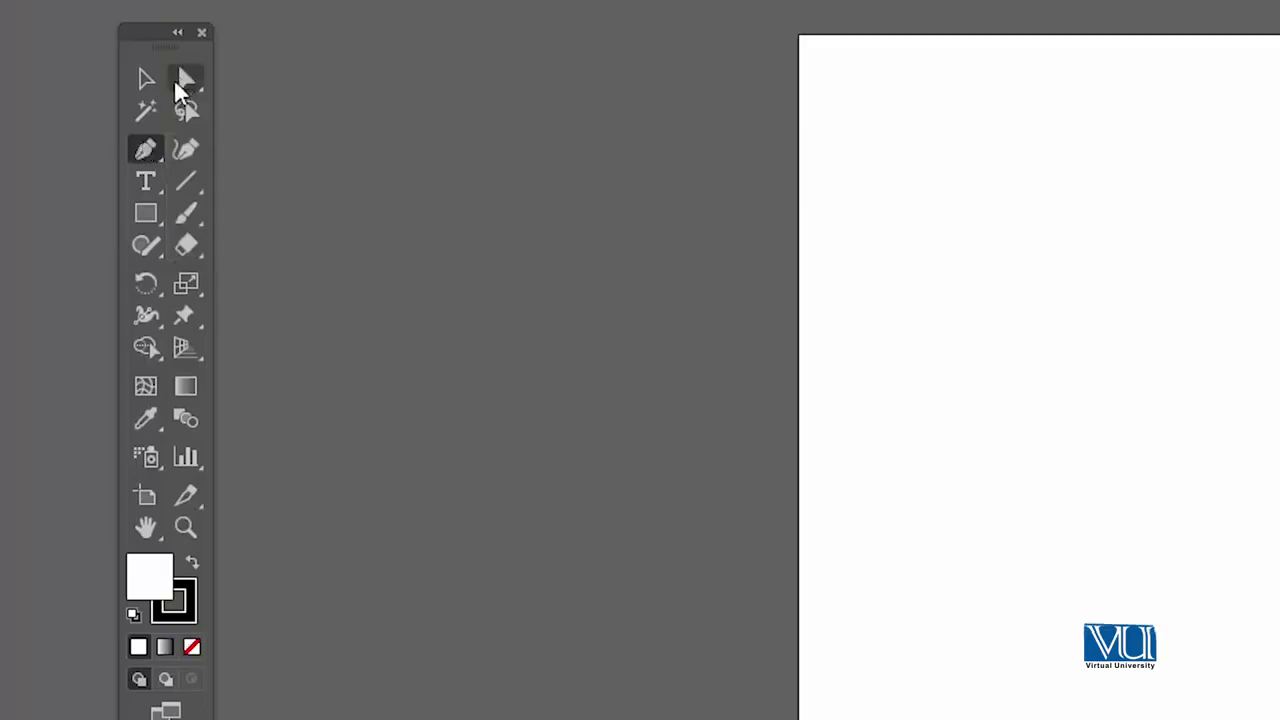
View the Direct Selection and Rectangle shape flyouts, then return to the Selection Tool.
{"action": "left_click", "coordinate": [186, 80]}
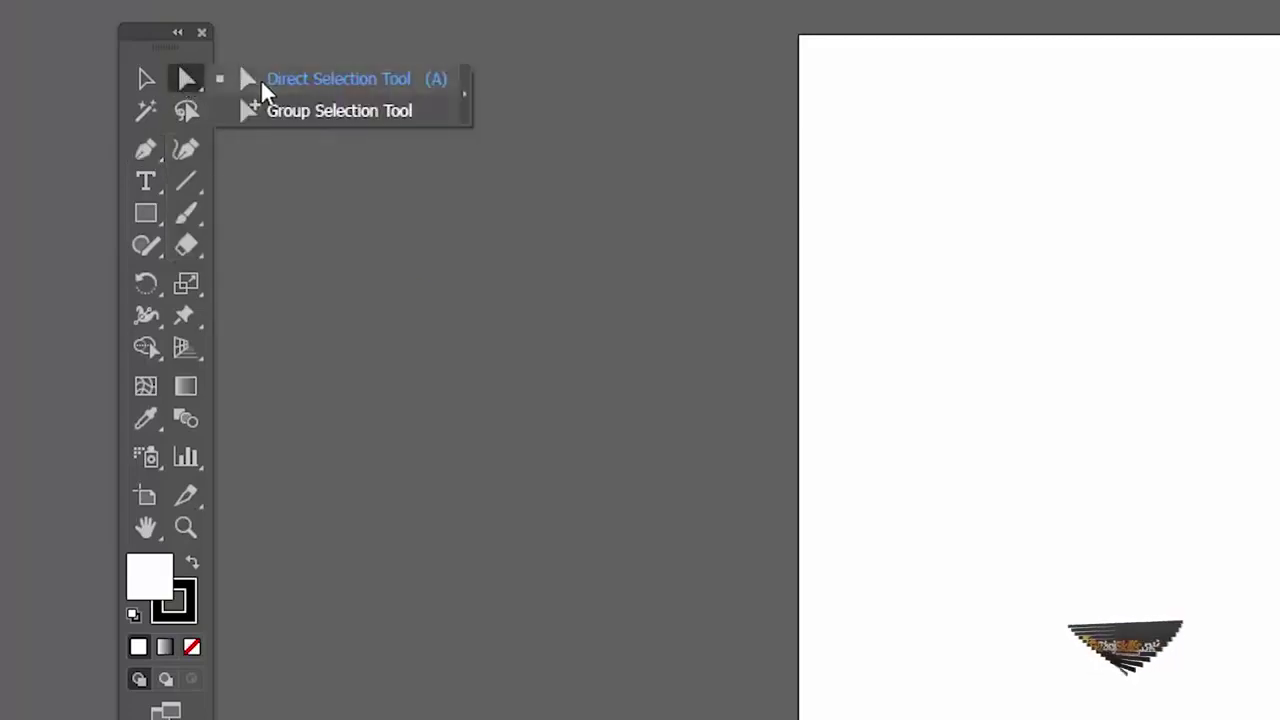
{"action": "left_click", "coordinate": [182, 78]}
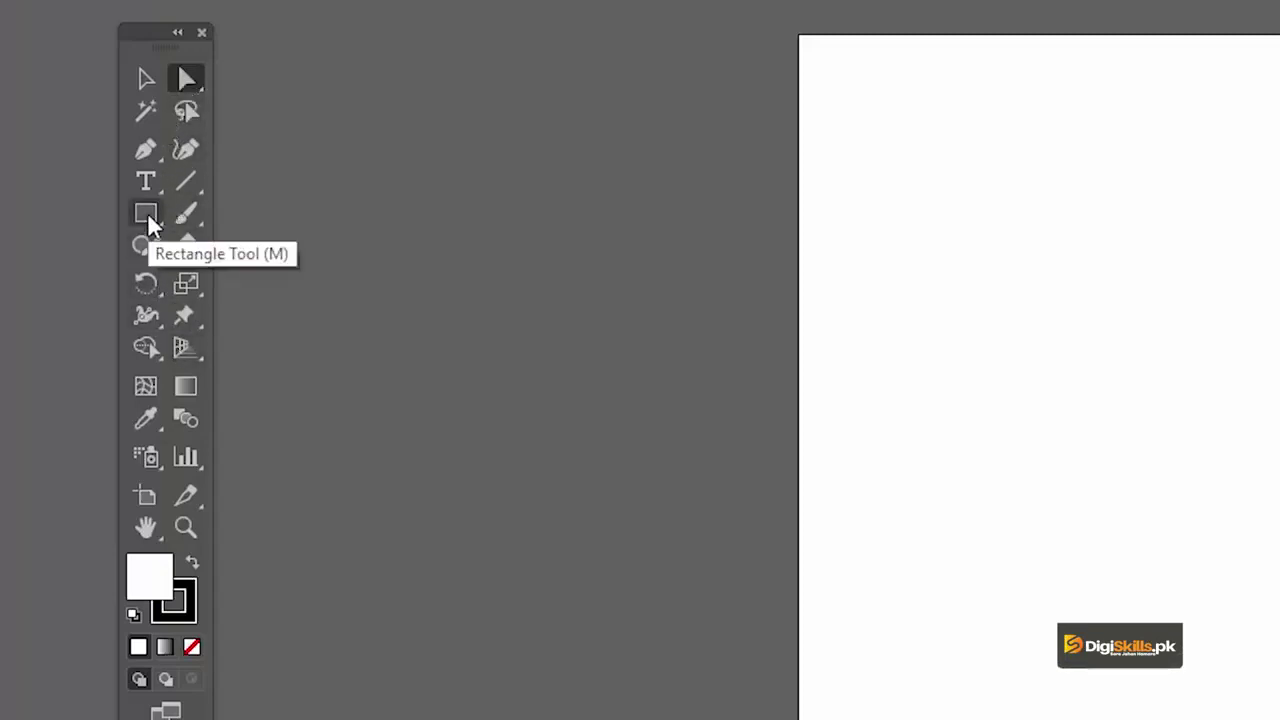
{"action": "left_click_drag", "start_coordinate": [148, 224], "coordinate": [224, 224]}
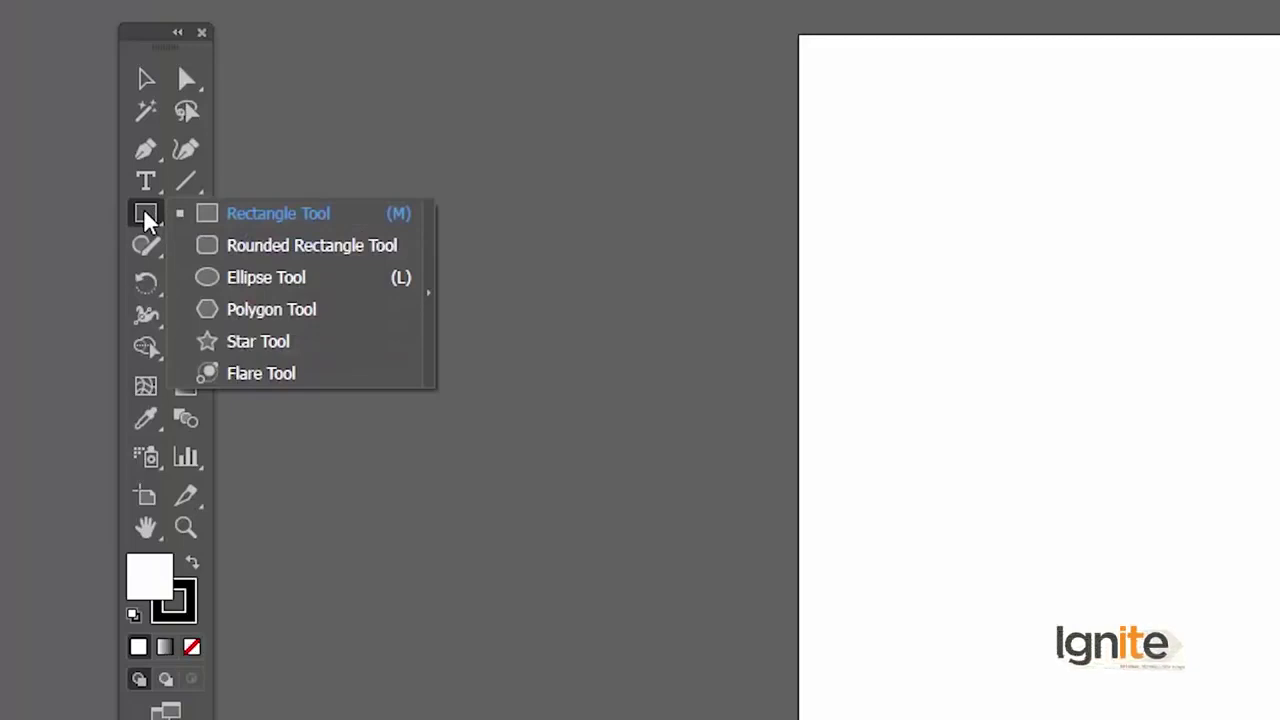
{"action": "left_click", "coordinate": [146, 216]}
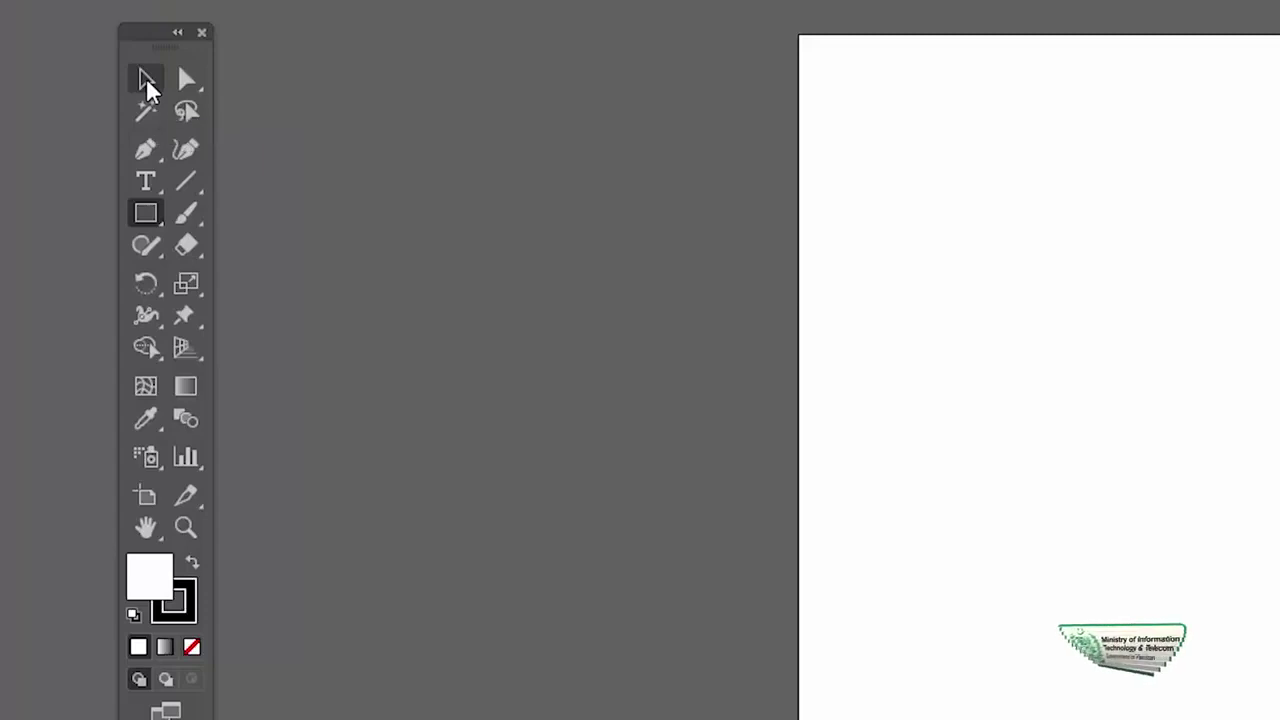
{"action": "left_click", "coordinate": [147, 84]}
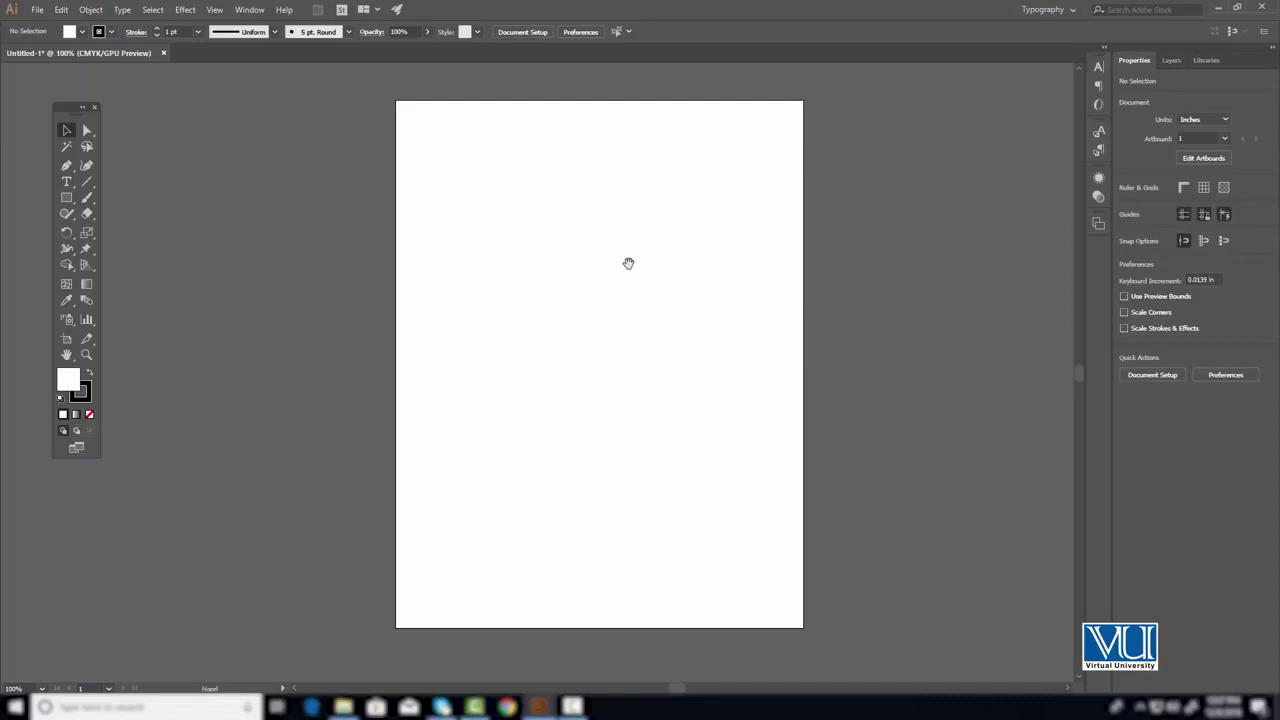
Pan the blank page slightly up and left within the window.
{"action": "left_click_drag", "start_coordinate": [628, 263], "coordinate": [572, 243]}
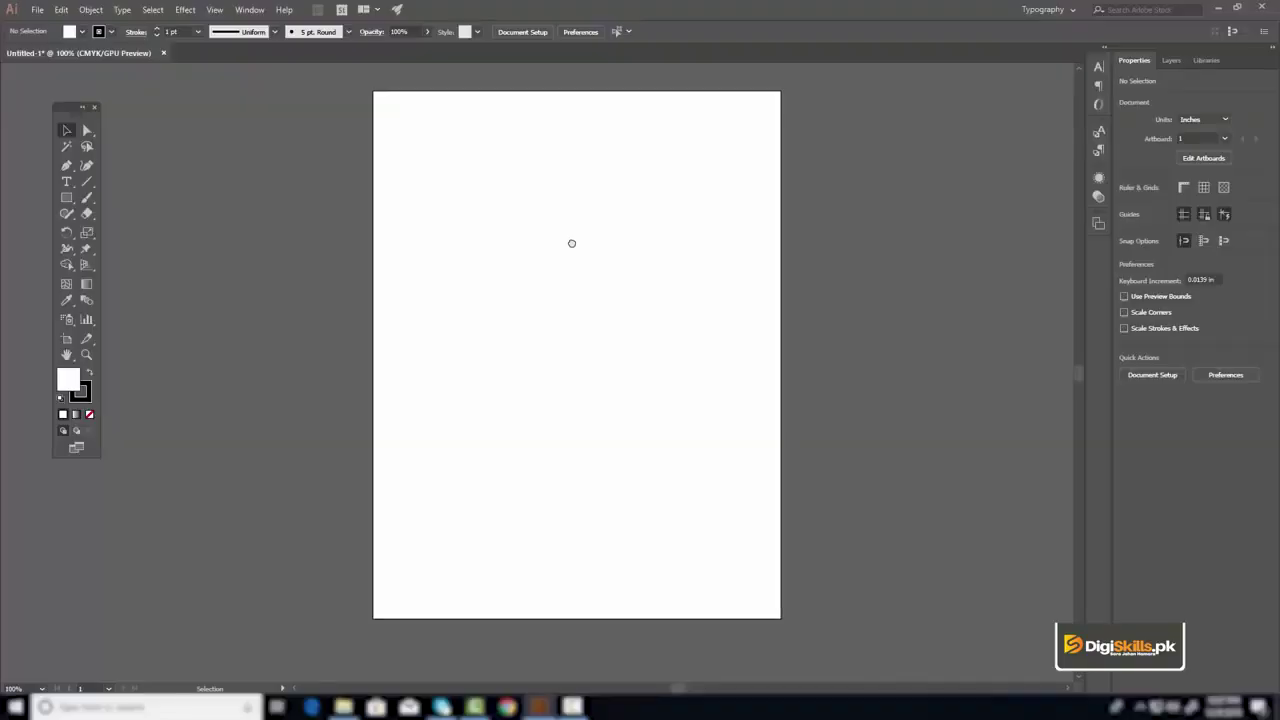
{"action": "left_click_drag", "start_coordinate": [578, 242], "coordinate": [580, 269]}
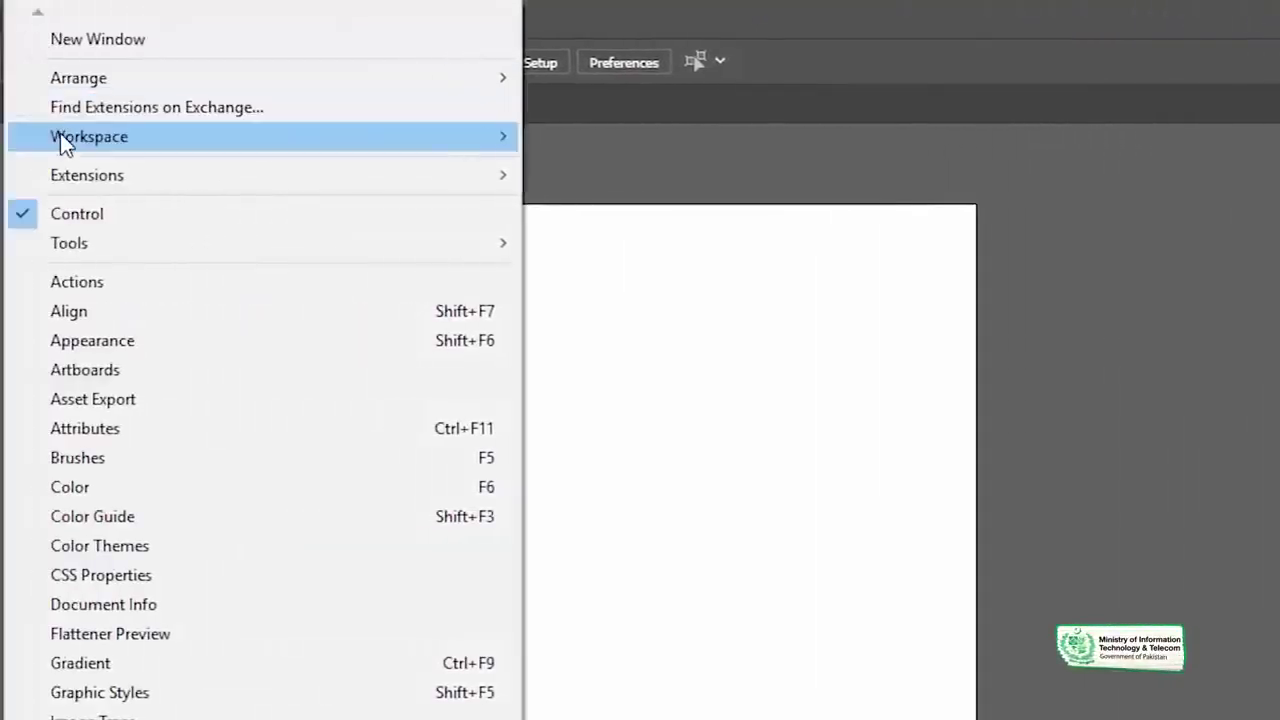
{"action": "mouse_move", "coordinate": [175, 136]}
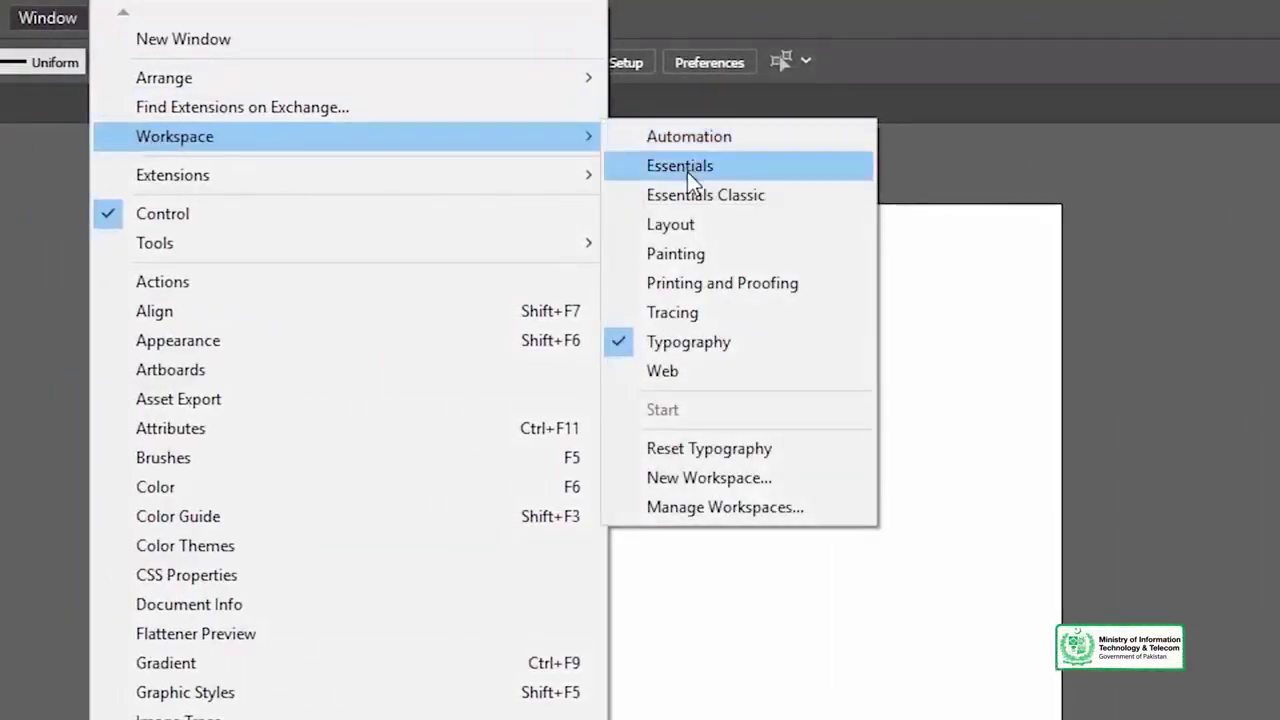
Switch the workspace to Essentials, then to Essentials Classic.
{"action": "left_click", "coordinate": [687, 168]}
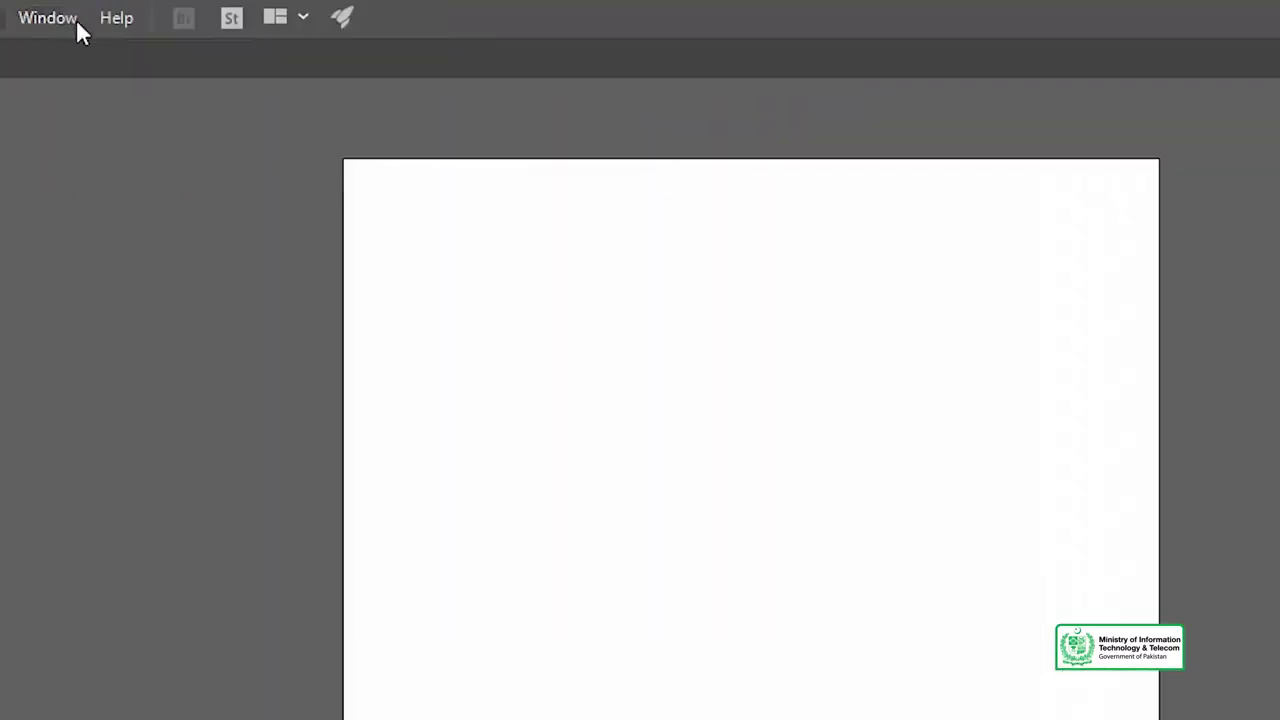
{"action": "left_click", "coordinate": [76, 19]}
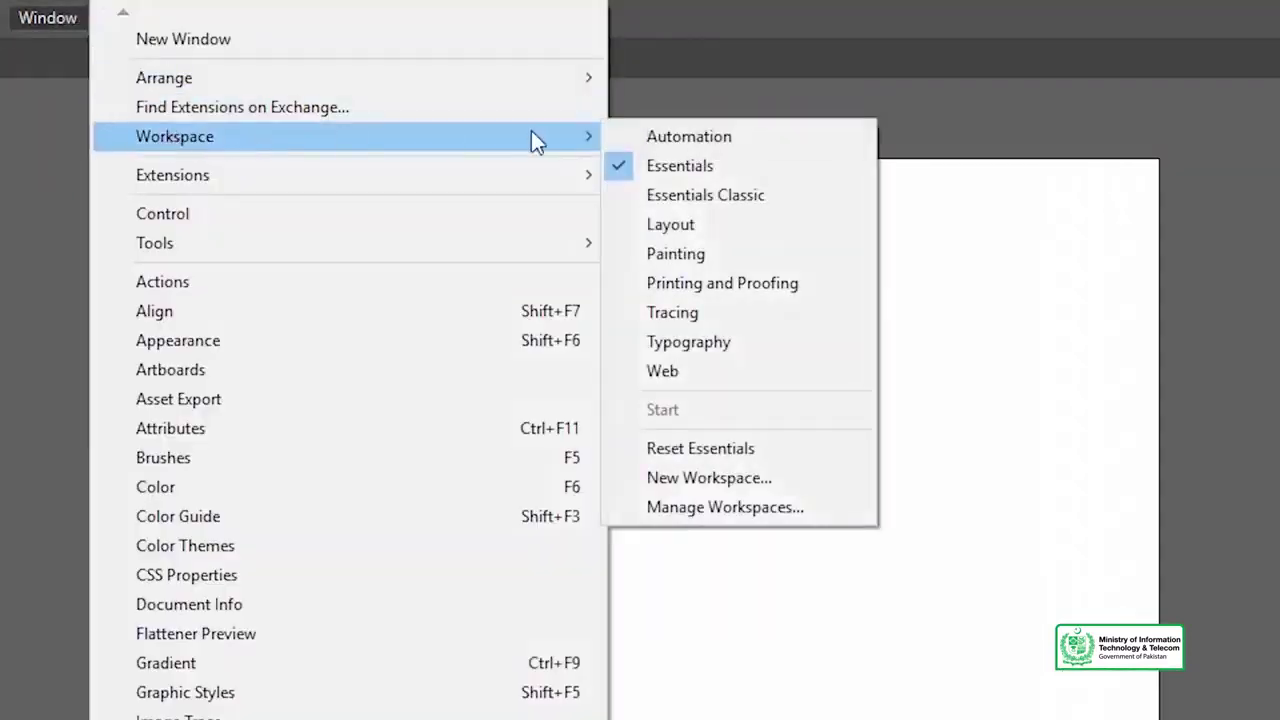
{"action": "left_click", "coordinate": [679, 197]}
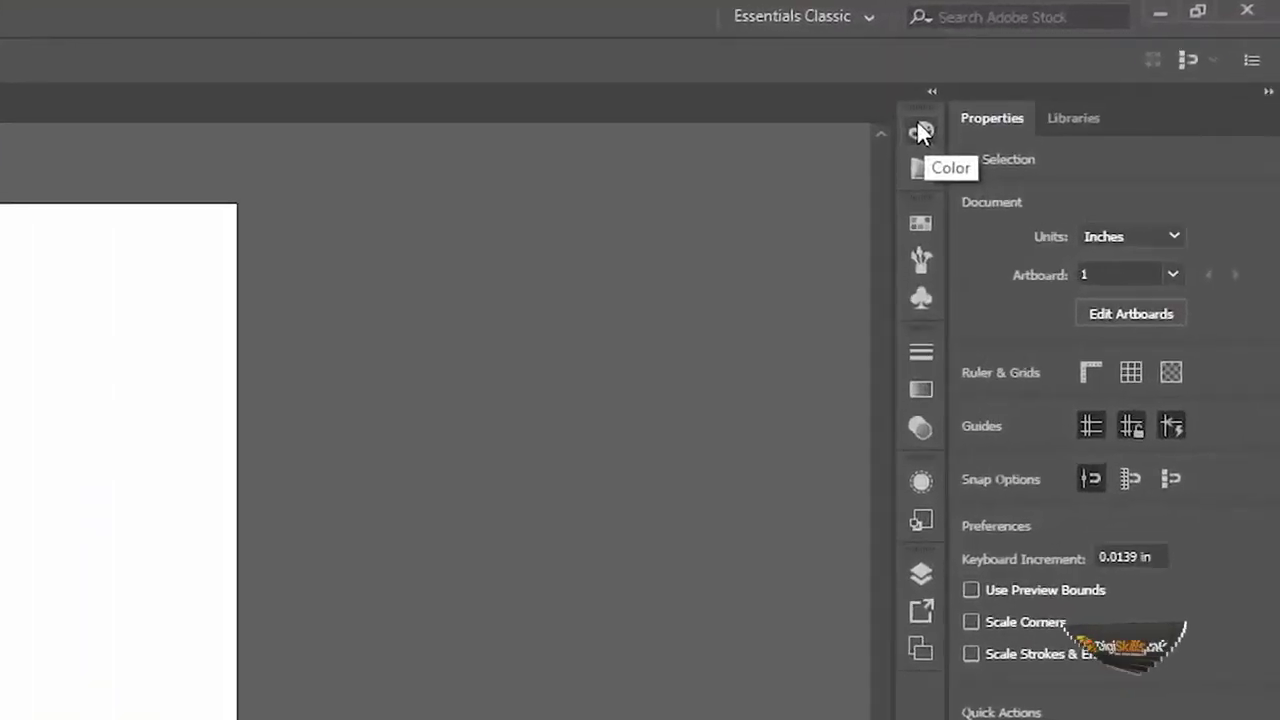
{"action": "left_click", "coordinate": [918, 128]}
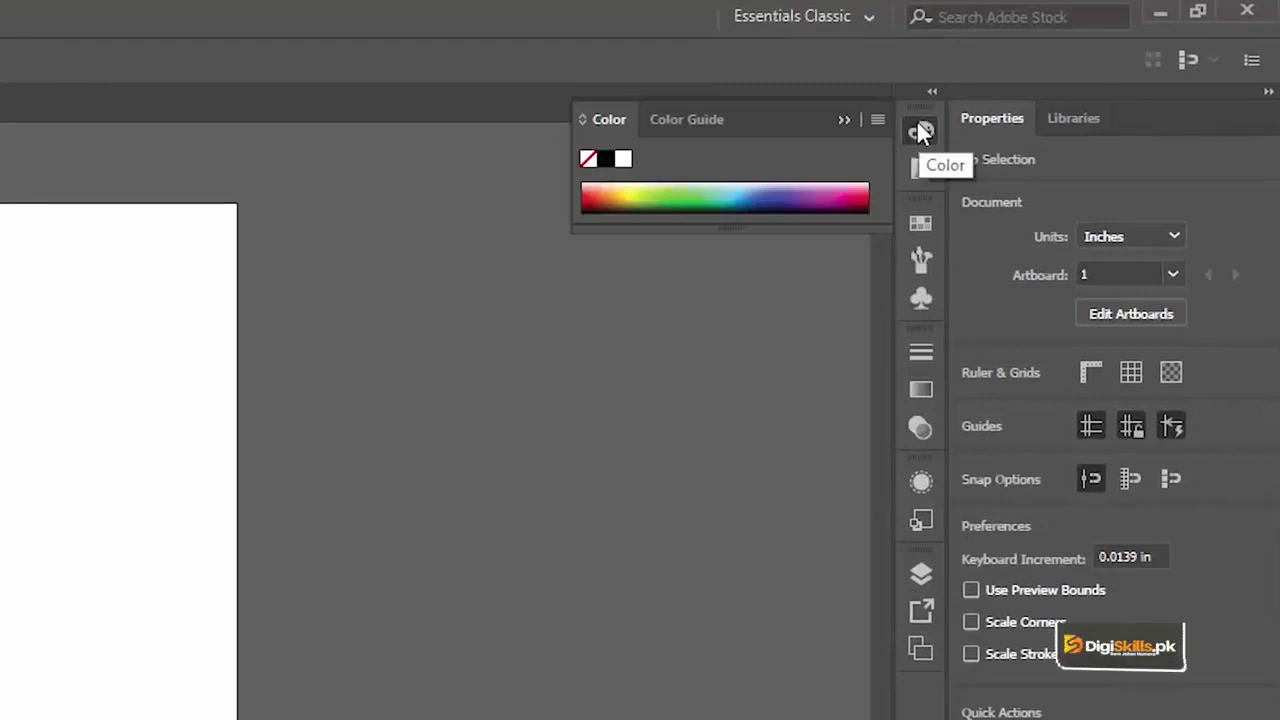
{"action": "left_click", "coordinate": [918, 130]}
{"action": "left_click", "coordinate": [920, 132]}
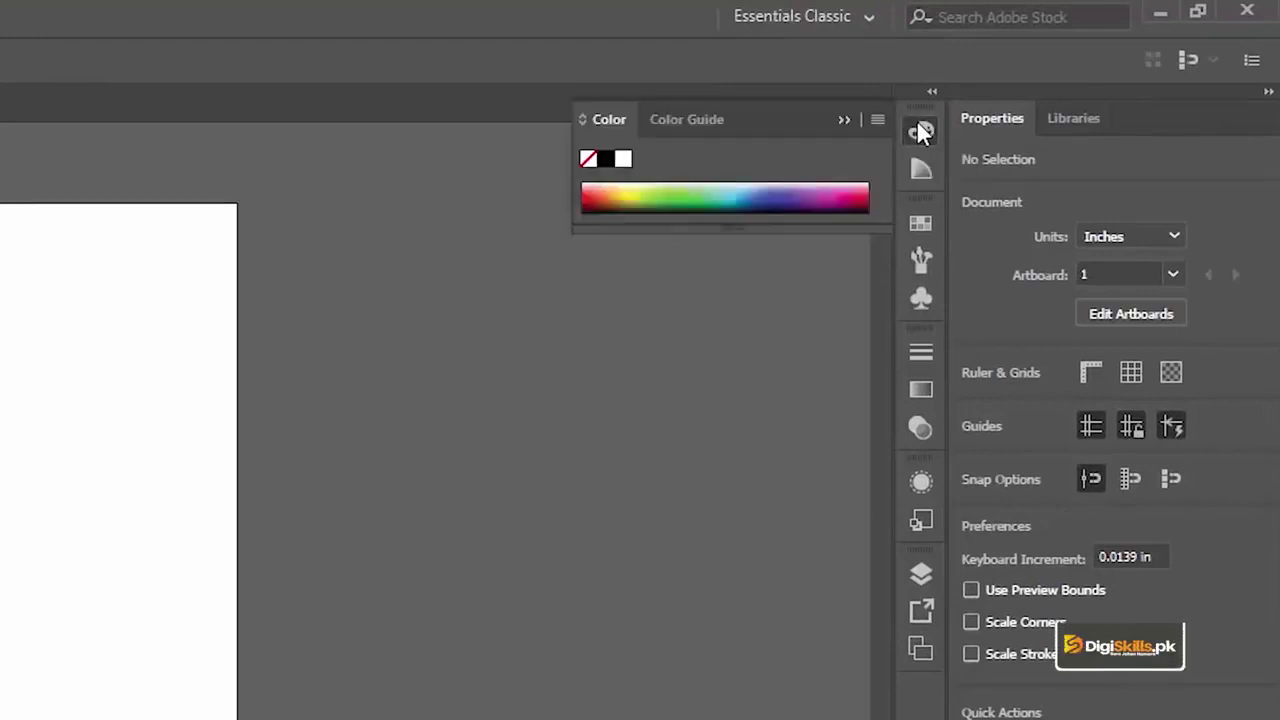
{"action": "left_click", "coordinate": [918, 170]}
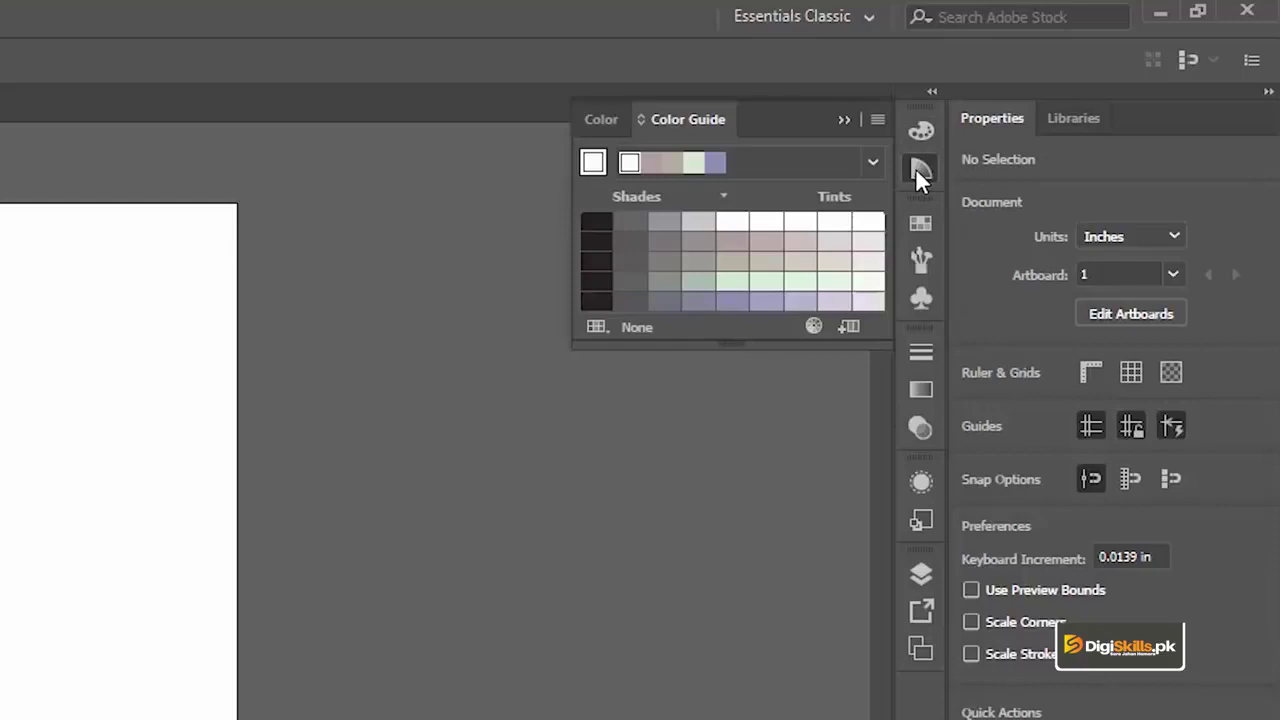
{"action": "left_click", "coordinate": [918, 170]}
{"action": "left_click", "coordinate": [920, 226]}
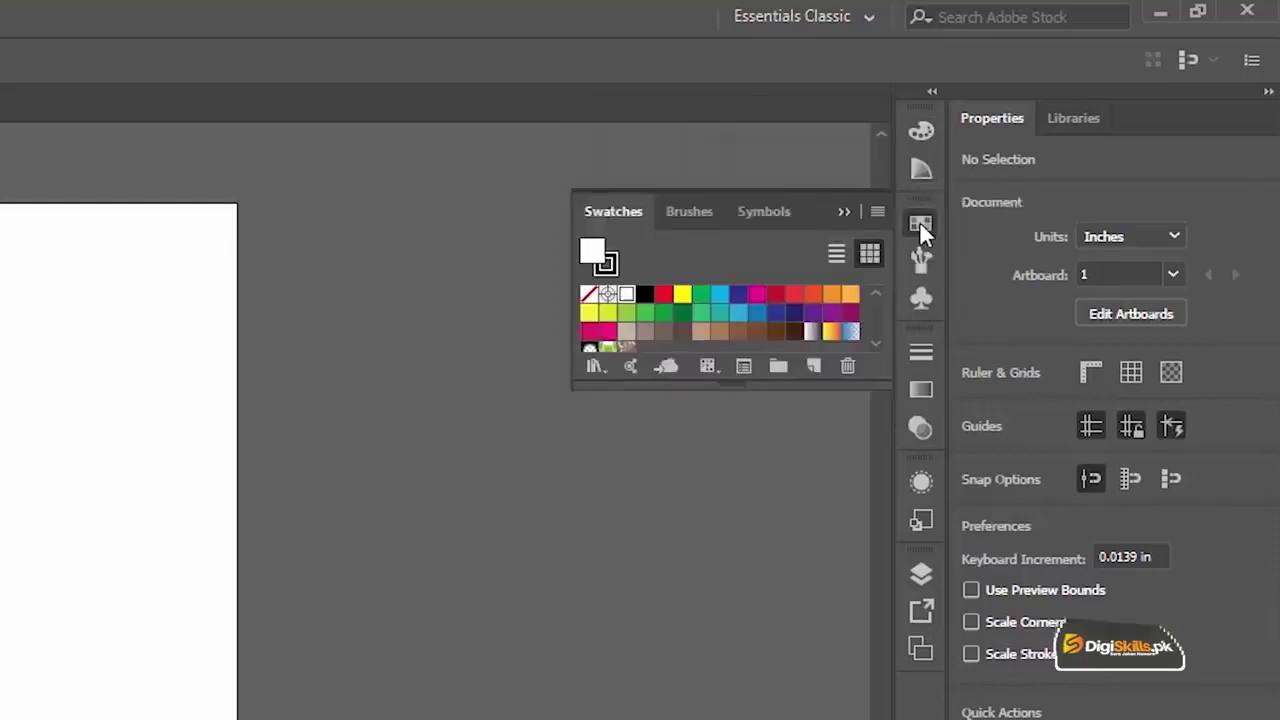
{"action": "left_click", "coordinate": [919, 226]}
{"action": "left_click", "coordinate": [919, 262]}
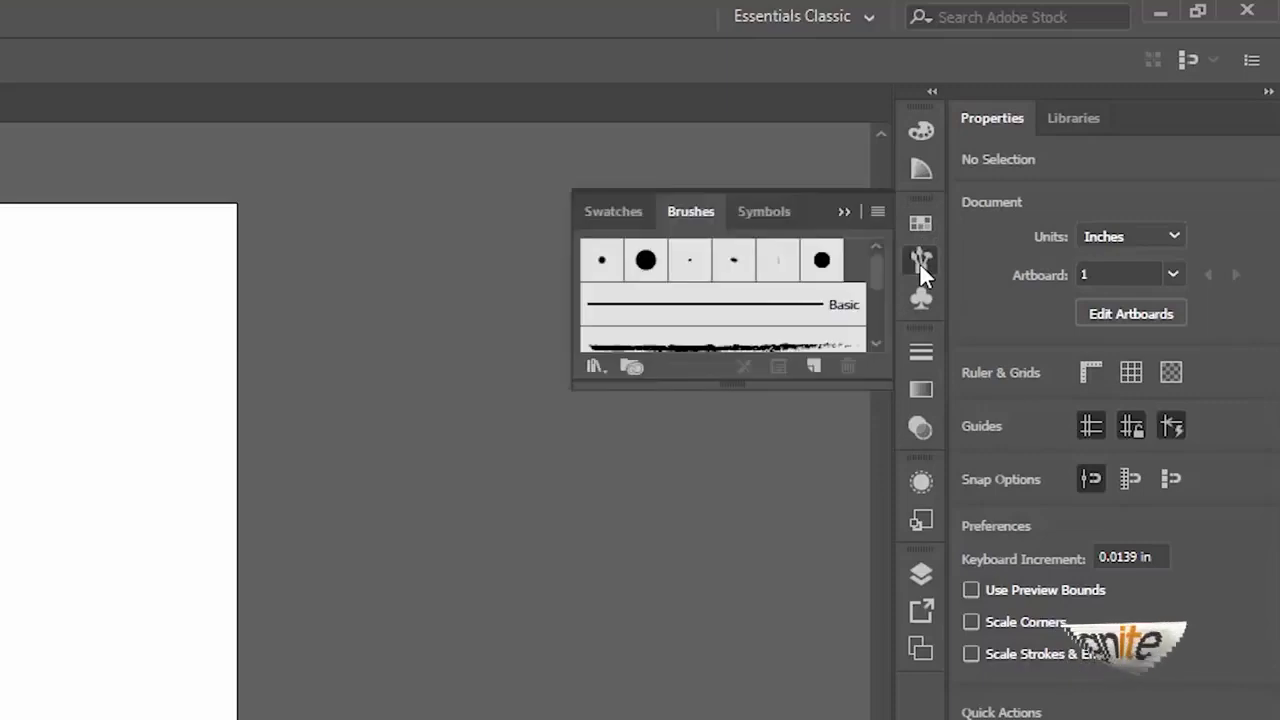
{"action": "left_click", "coordinate": [919, 262]}
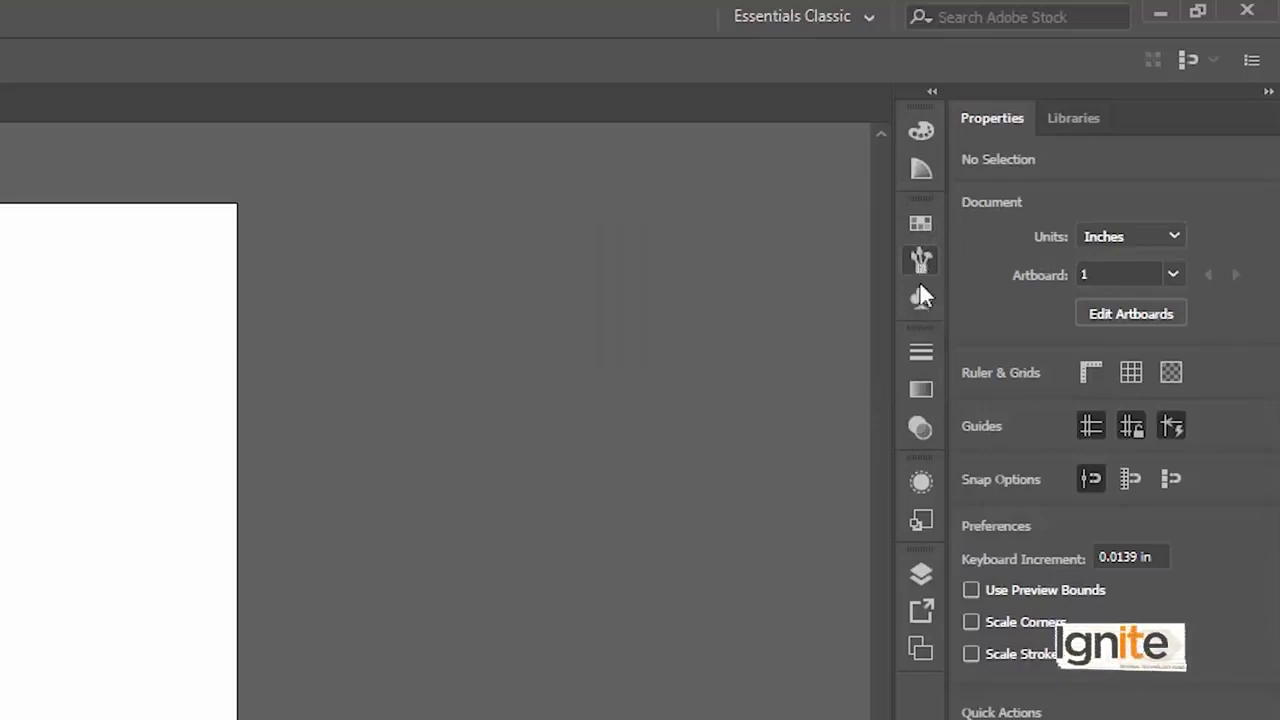
{"action": "left_click", "coordinate": [919, 299]}
{"action": "left_click", "coordinate": [919, 299]}
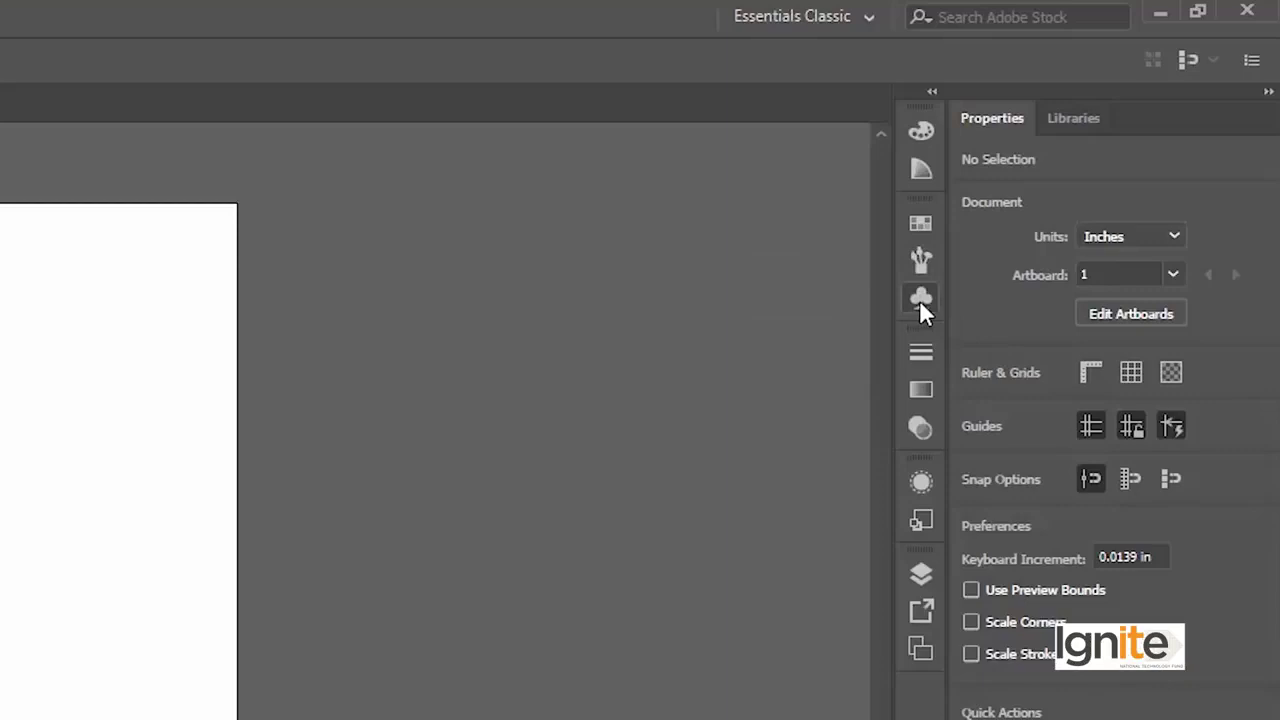
{"action": "left_click", "coordinate": [919, 353]}
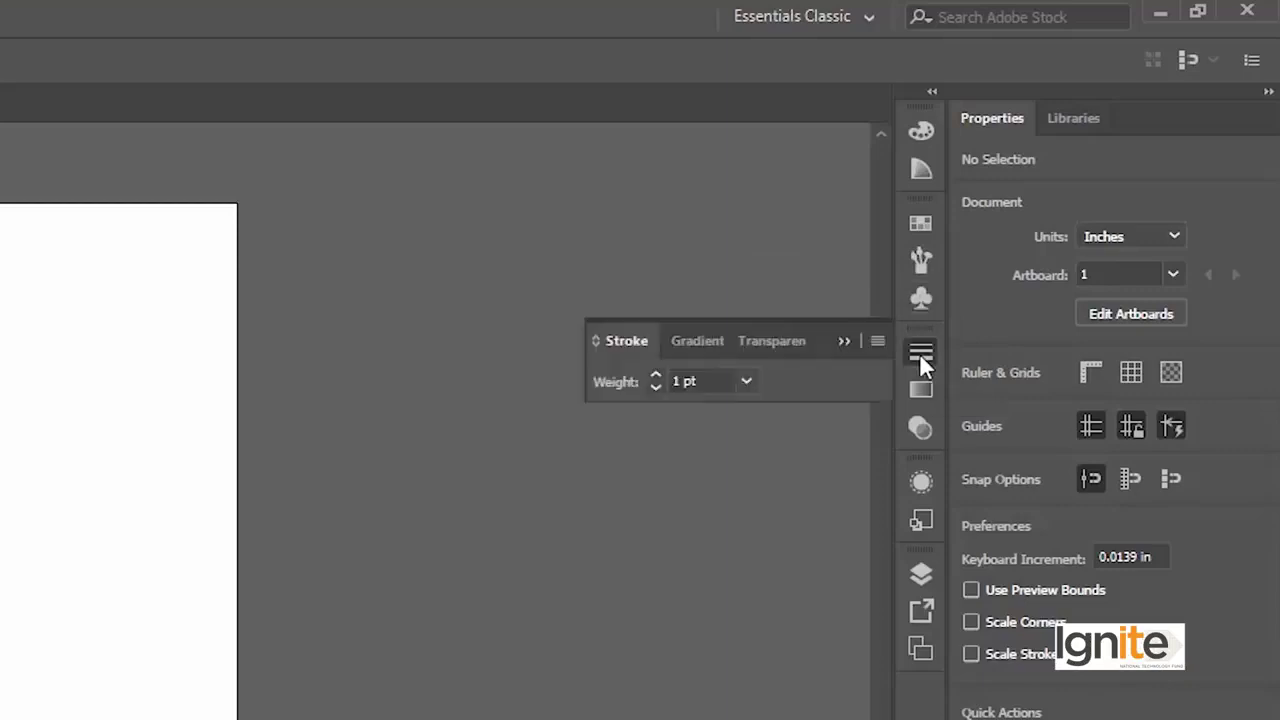
{"action": "left_click", "coordinate": [919, 353]}
{"action": "left_click", "coordinate": [920, 391]}
{"action": "left_click", "coordinate": [920, 391]}
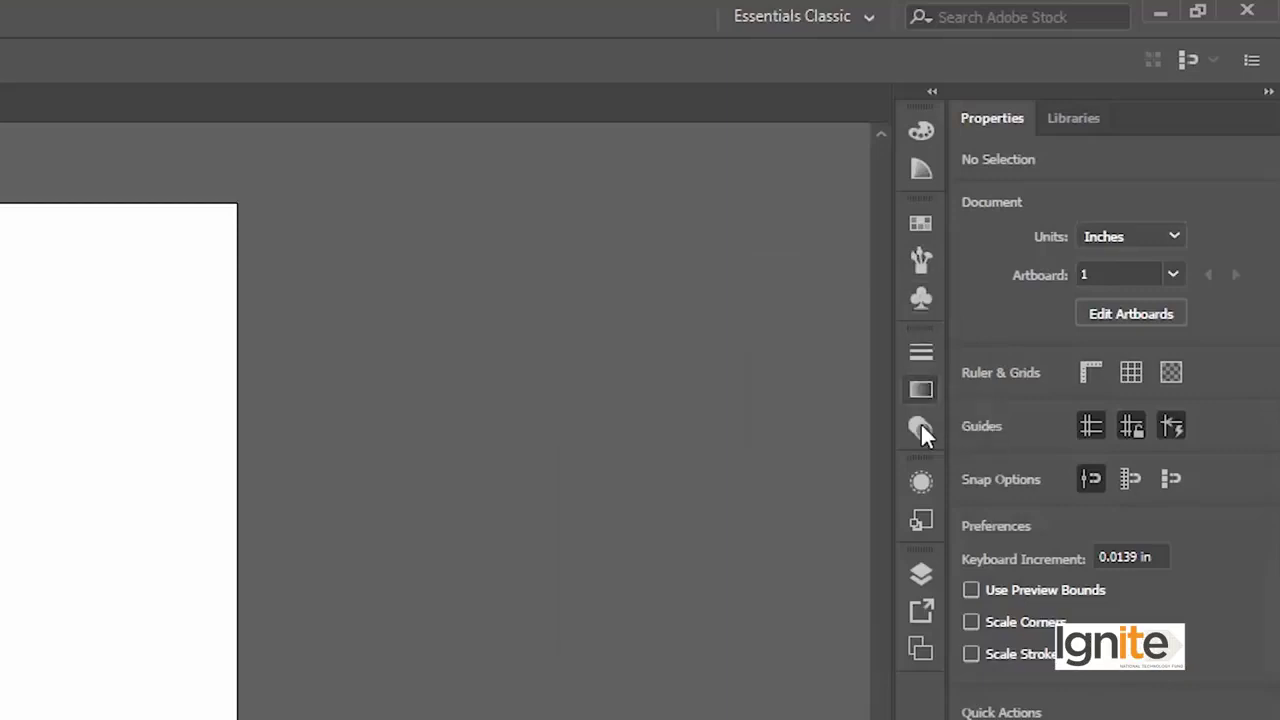
{"action": "left_click", "coordinate": [919, 428]}
{"action": "left_click", "coordinate": [919, 434]}
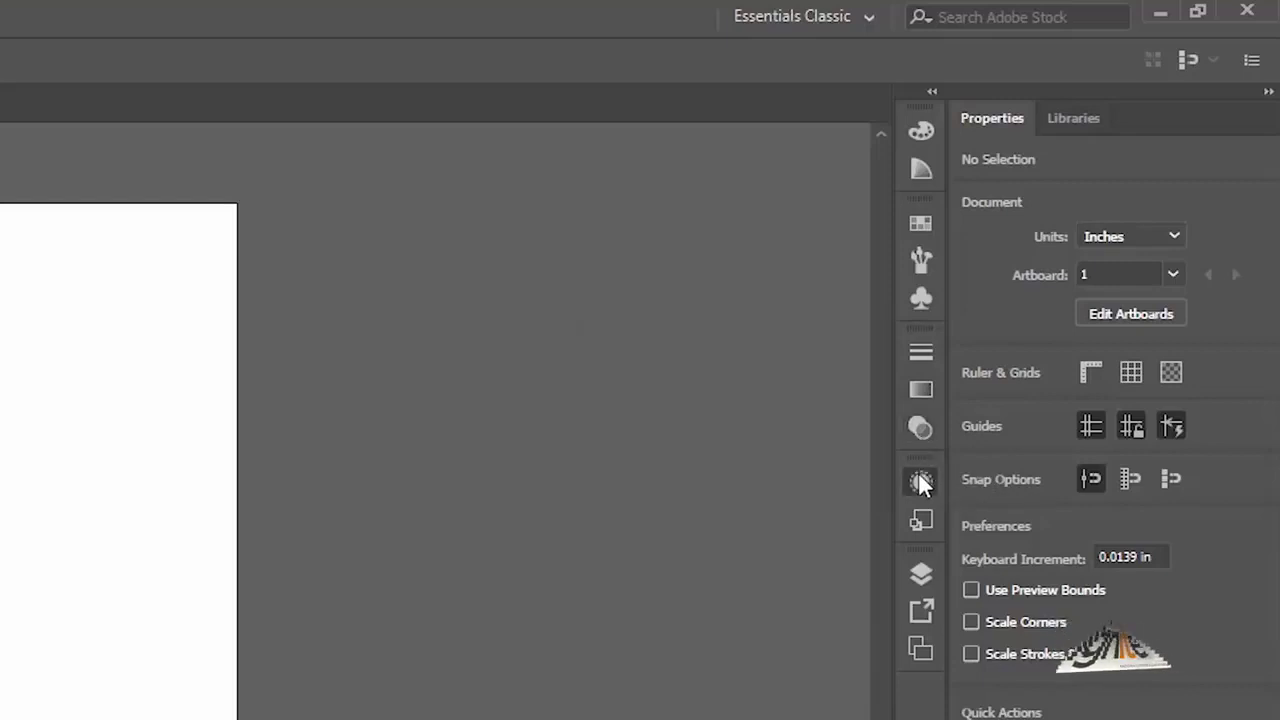
{"action": "left_click", "coordinate": [919, 476]}
{"action": "left_click", "coordinate": [918, 472]}
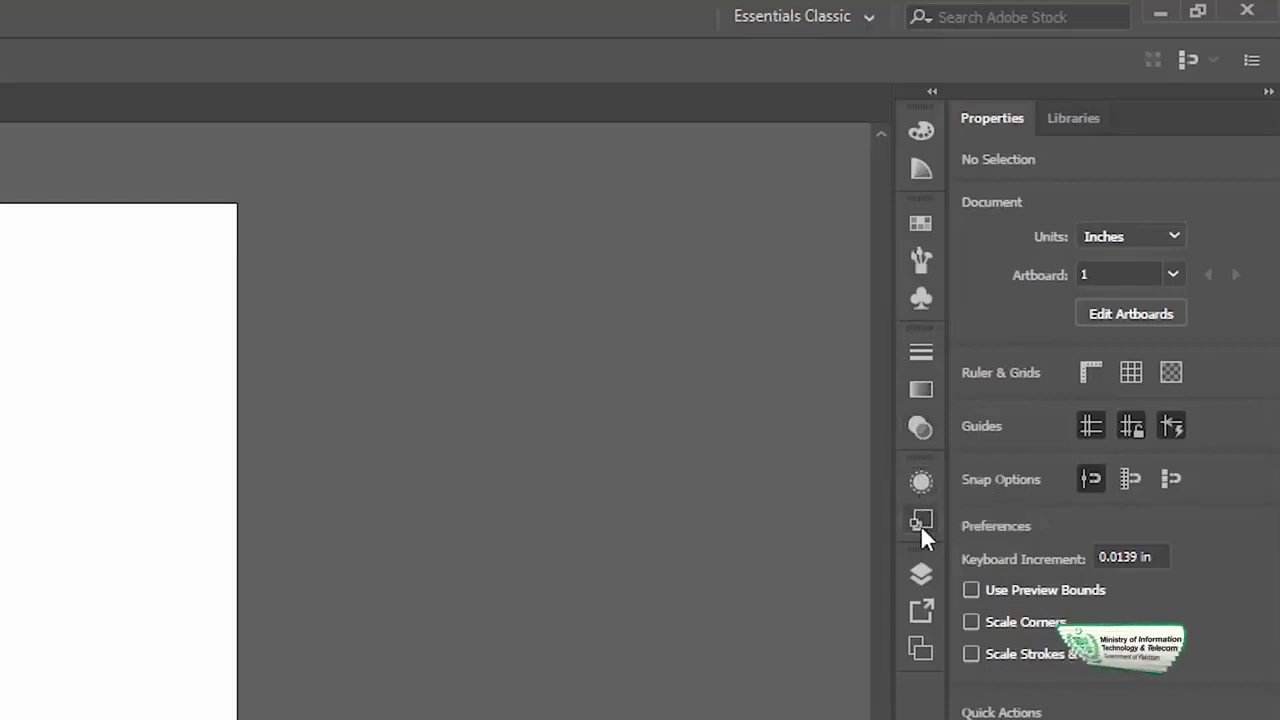
{"action": "left_click", "coordinate": [920, 524]}
{"action": "left_click", "coordinate": [920, 524]}
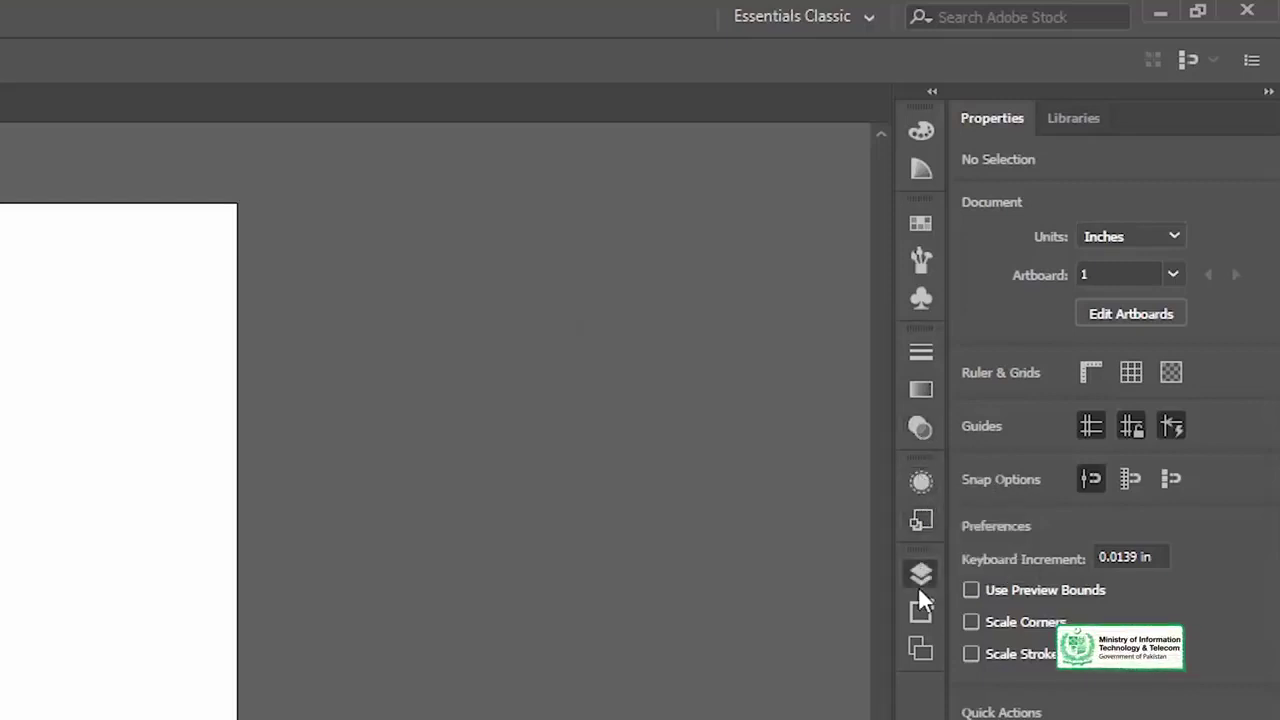
{"action": "left_click", "coordinate": [919, 580]}
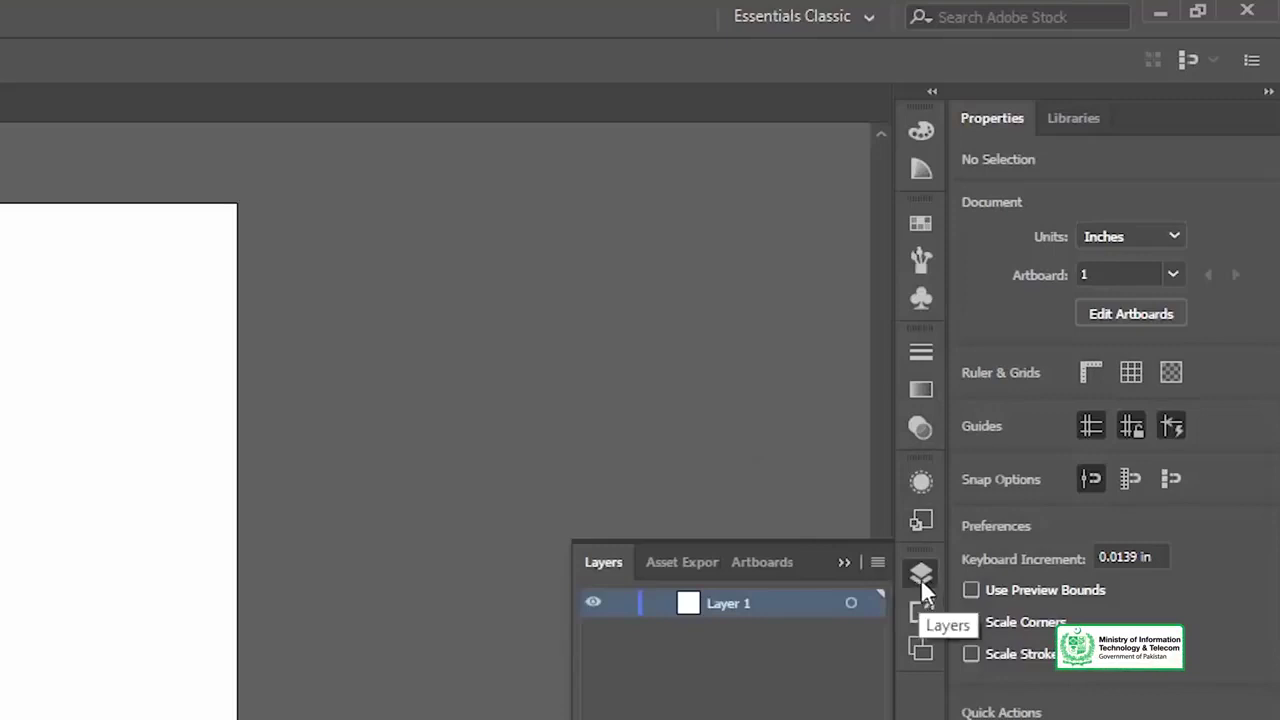
{"action": "left_click", "coordinate": [919, 385]}
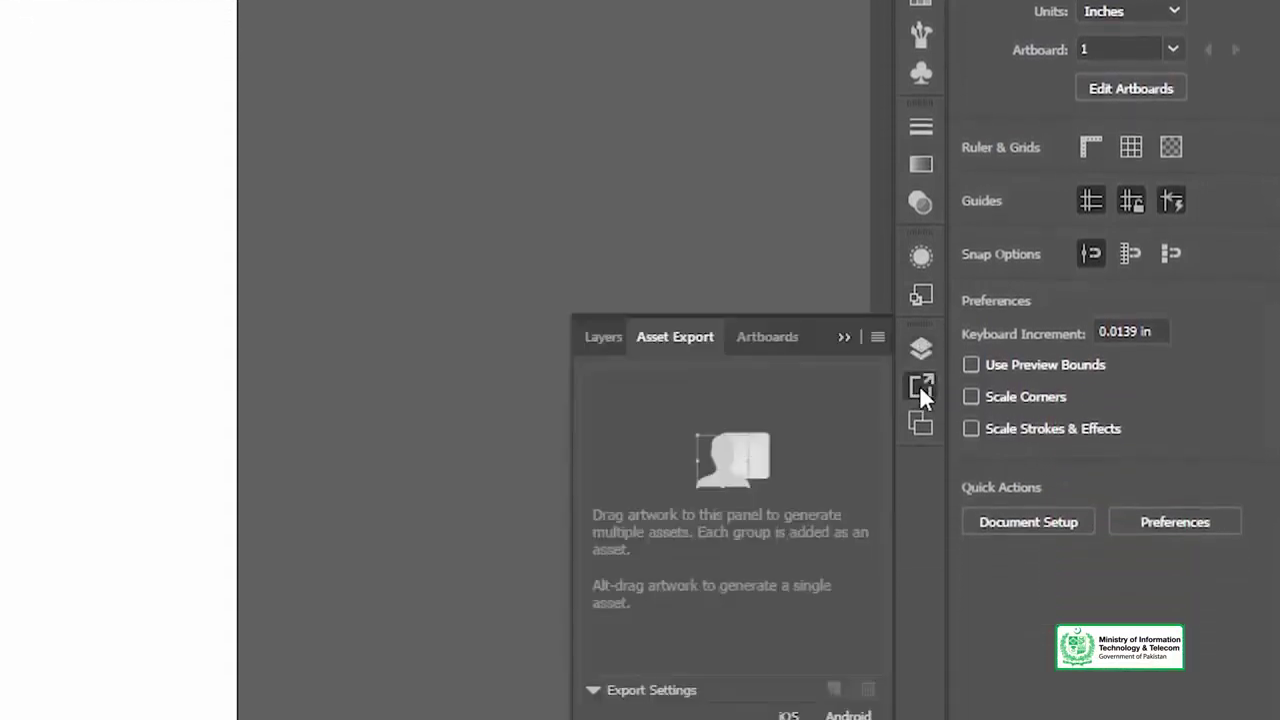
{"action": "left_click", "coordinate": [919, 386]}
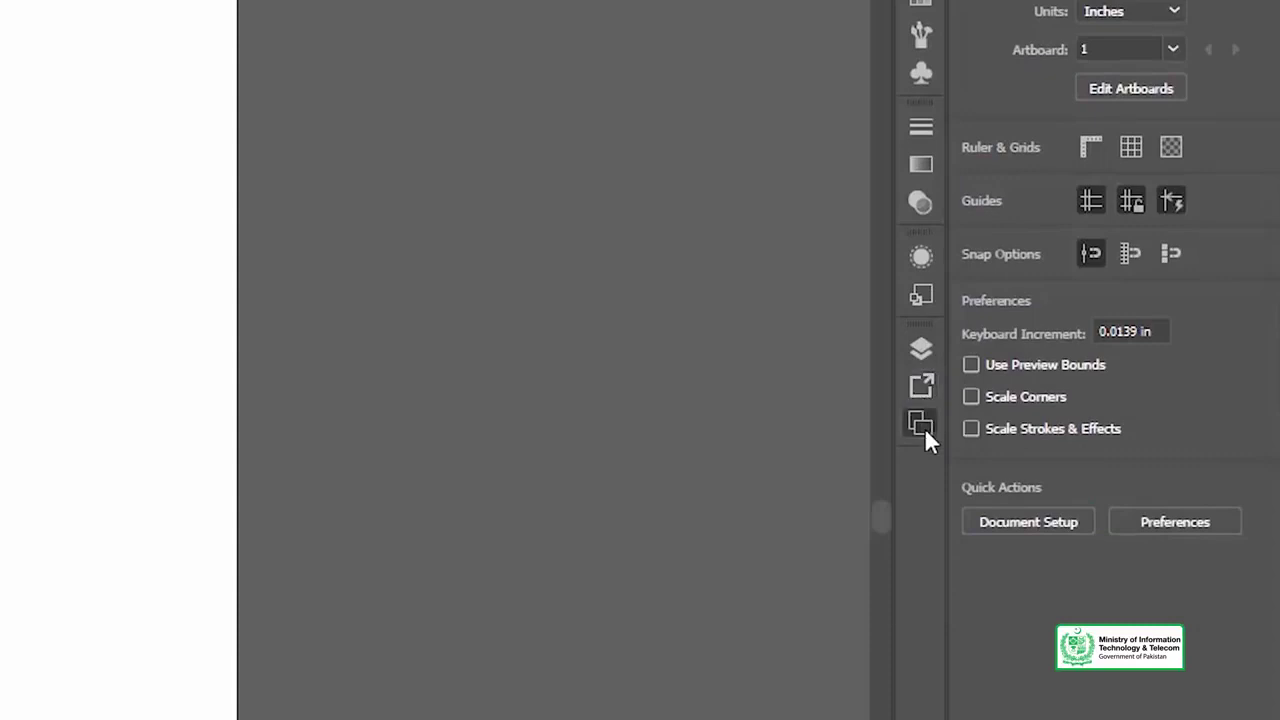
{"action": "left_click", "coordinate": [924, 430]}
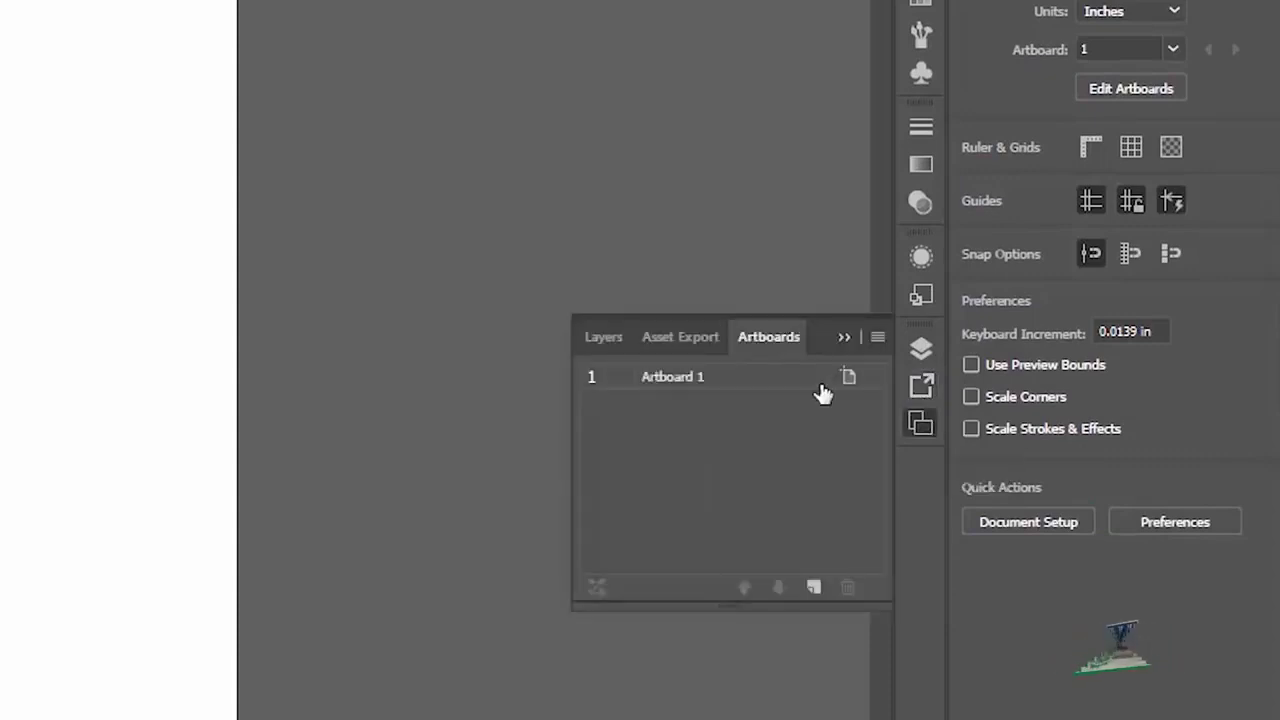
{"action": "left_click", "coordinate": [916, 426]}
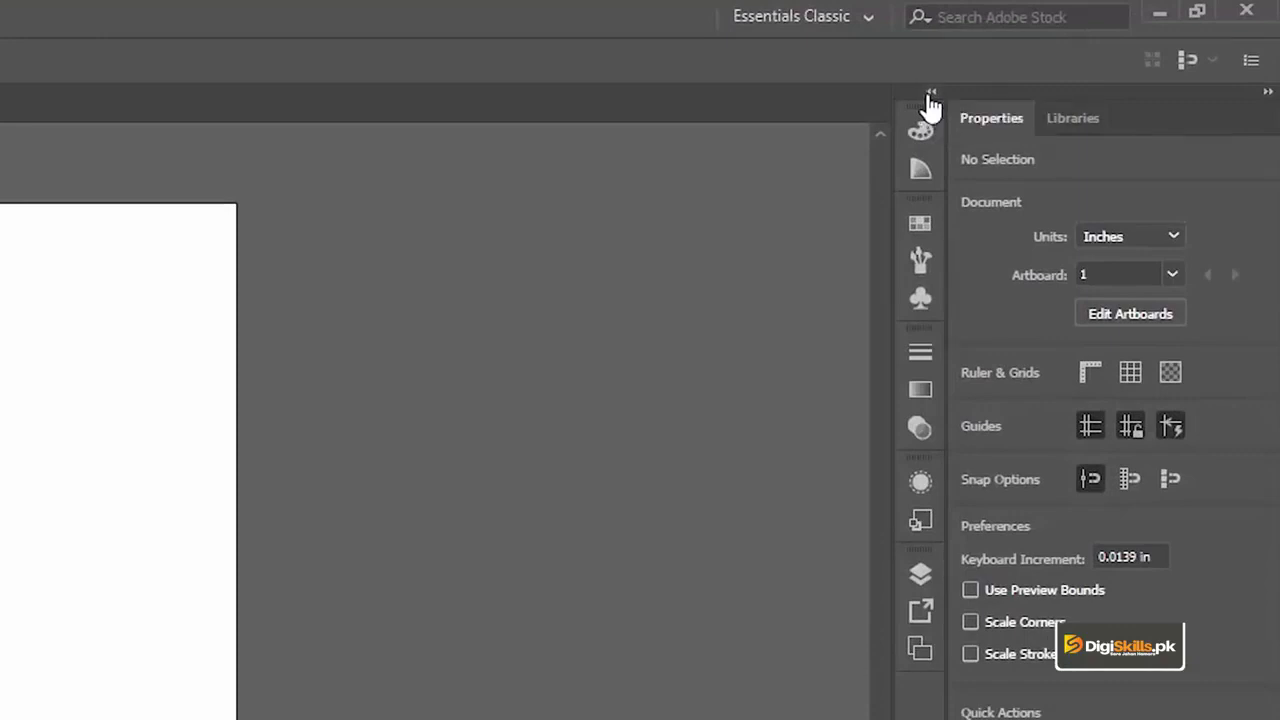
Expand the icon dock so Color Guide, Symbols and Transparency show full-size.
{"action": "left_click", "coordinate": [930, 93]}
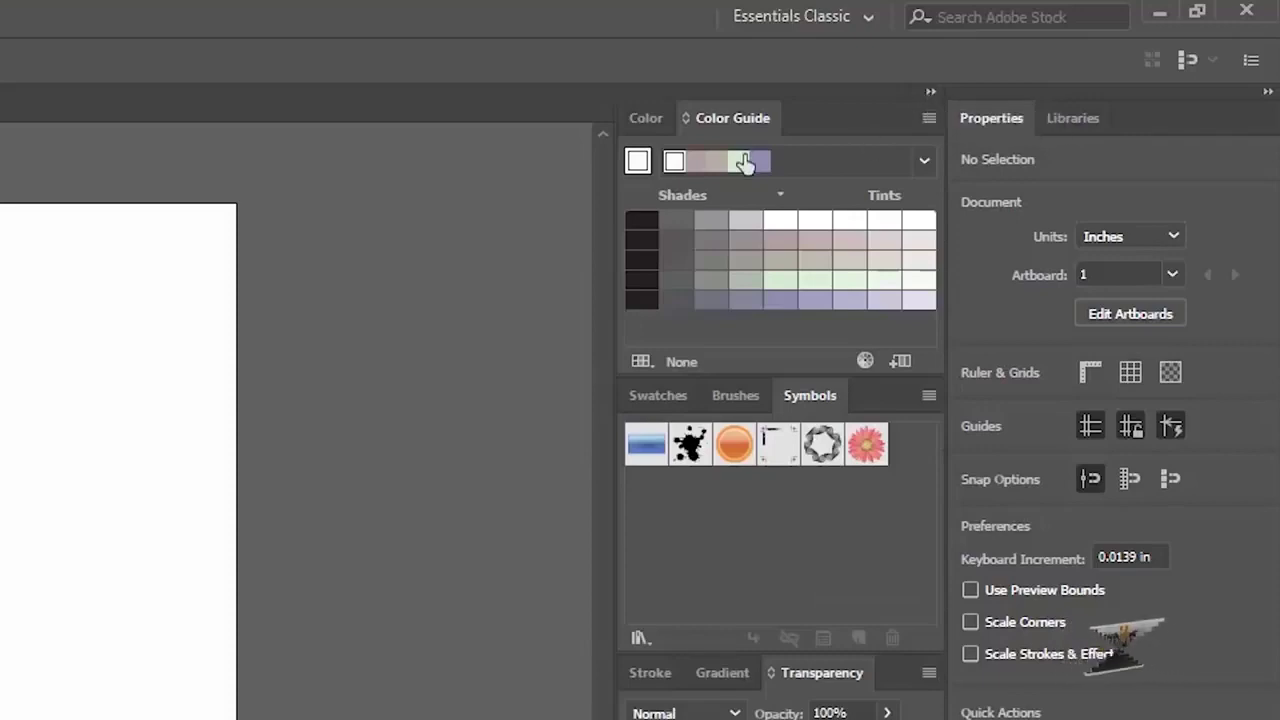